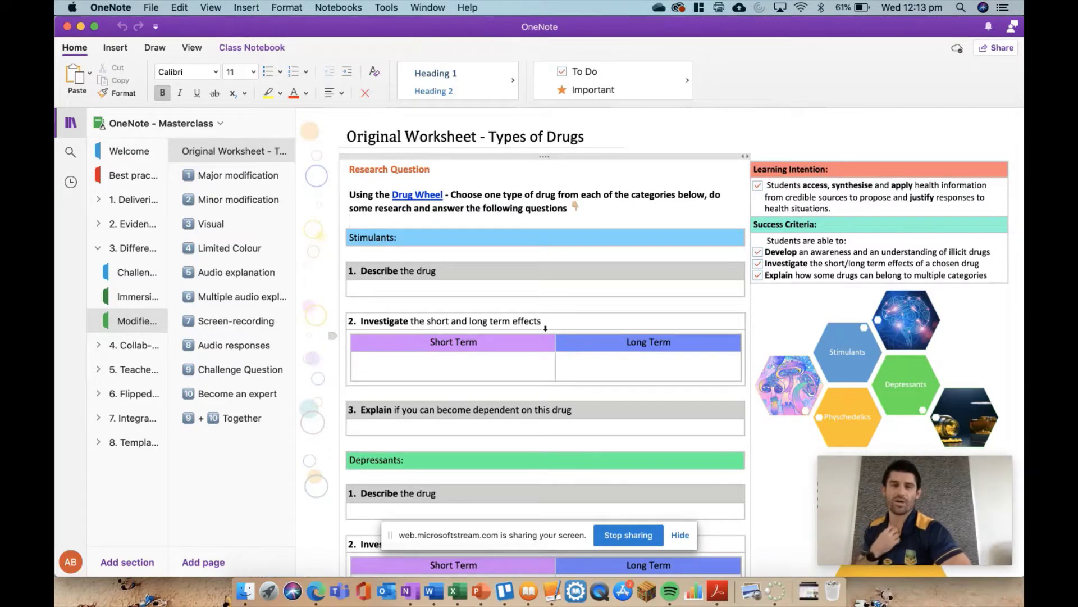
Scroll through the Original Worksheet's Stimulants, Depressants, Psychedelics and Multi-action research questions.
scroll(559, 325, "down", 1)
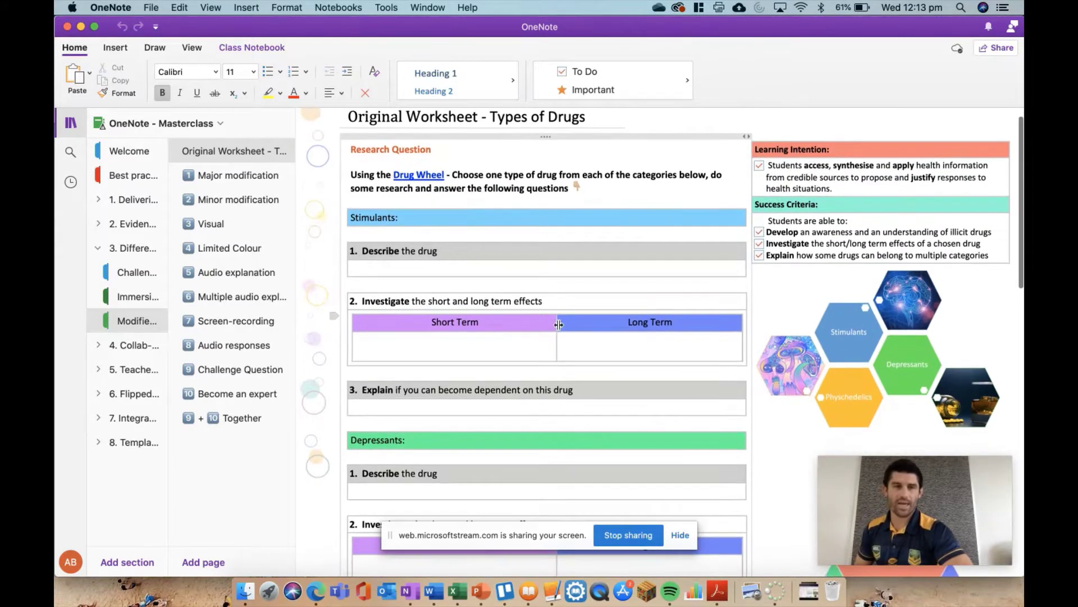
scroll(559, 325, "down", 1)
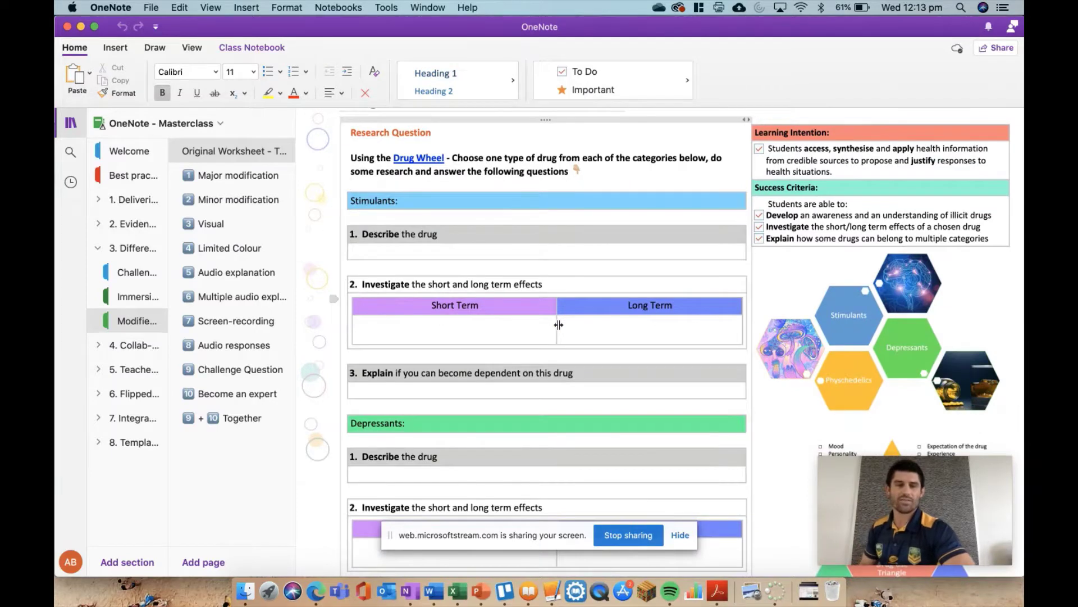
scroll(559, 324, "down", 1)
scroll(559, 325, "down", 20)
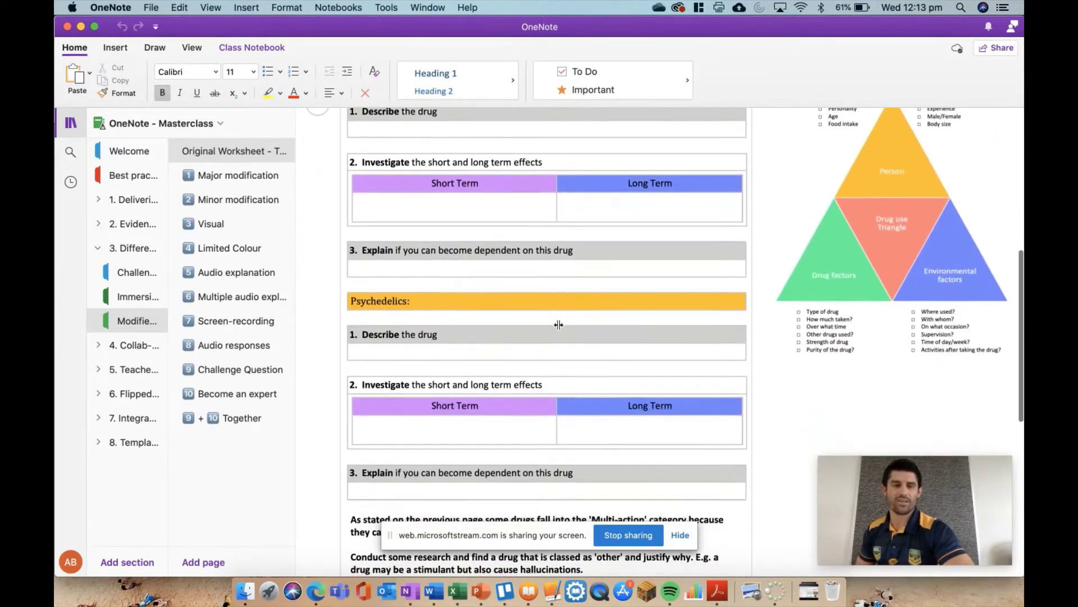
scroll(559, 324, "down", 8)
scroll(559, 325, "up", 9)
scroll(559, 325, "up", 20)
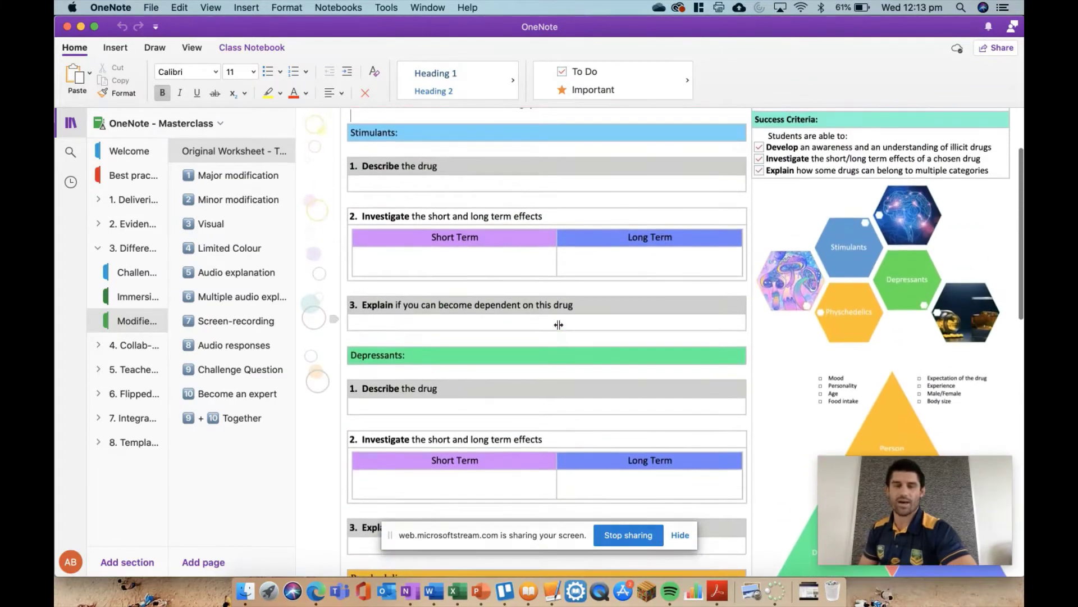
scroll(559, 324, "down", 20)
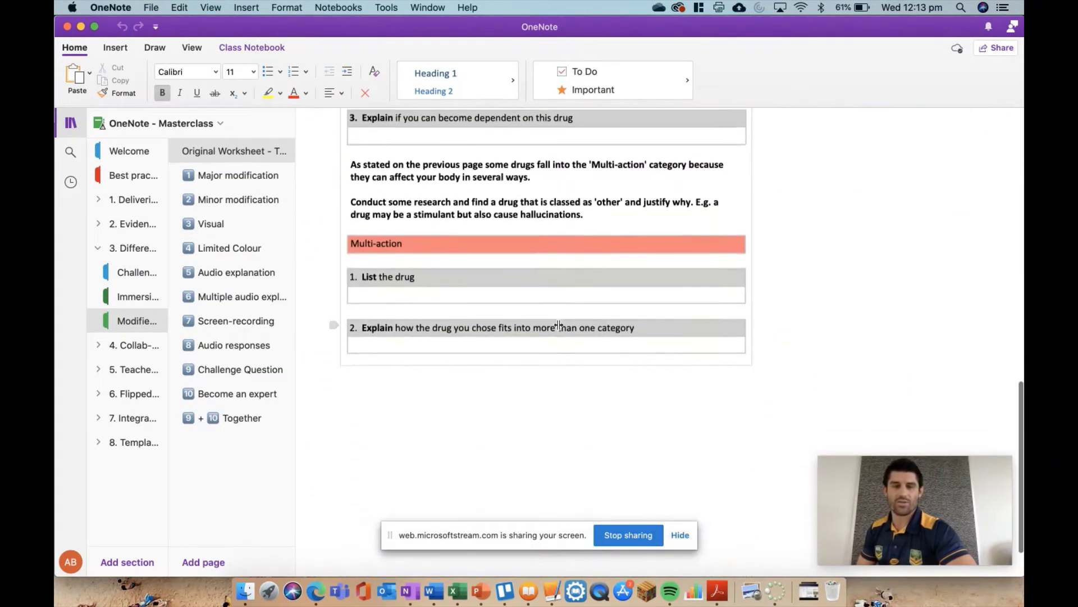
scroll(558, 325, "up", 18)
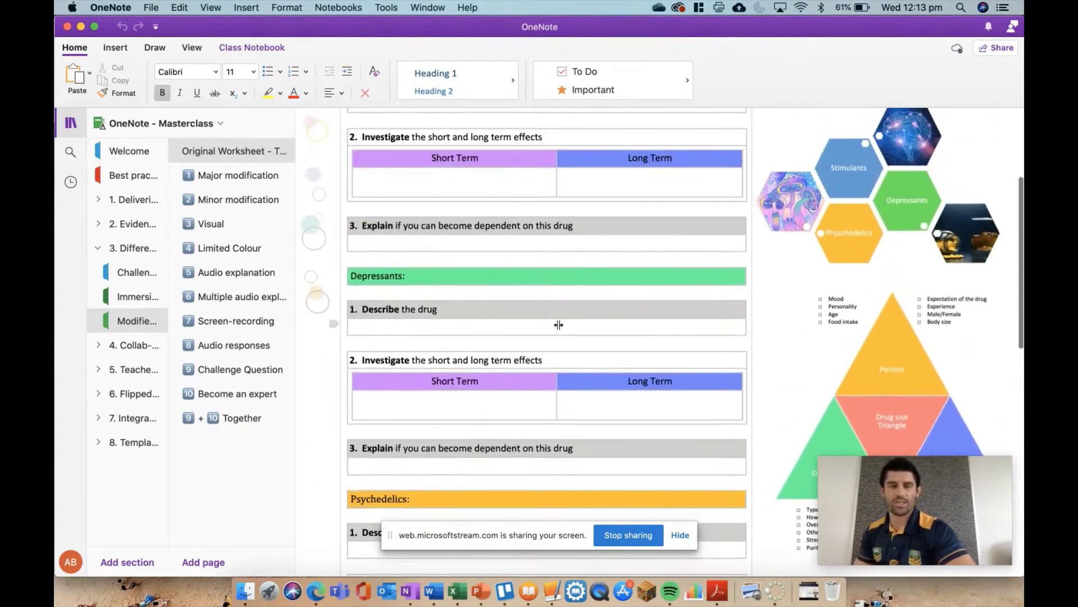
scroll(558, 325, "up", 5)
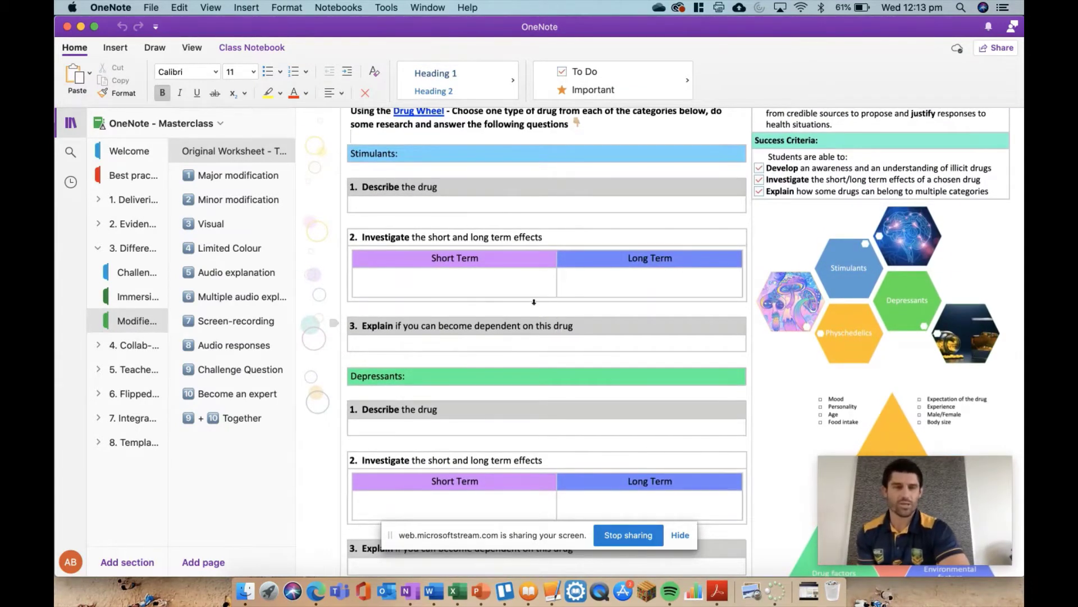
left_click(236, 175)
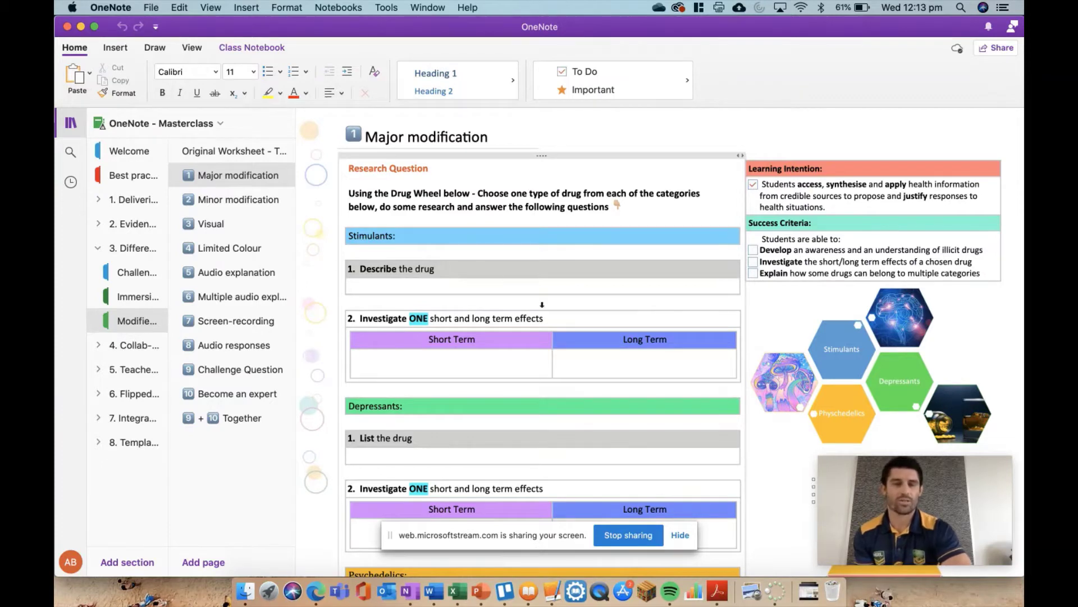
scroll(393, 258, "down", 1)
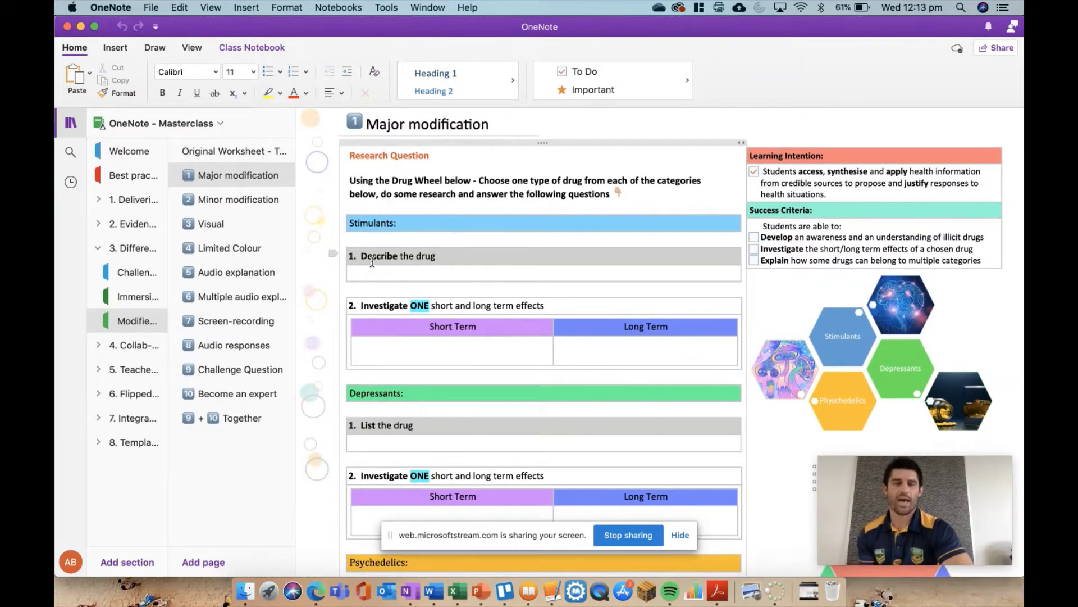
scroll(388, 258, "down", 4)
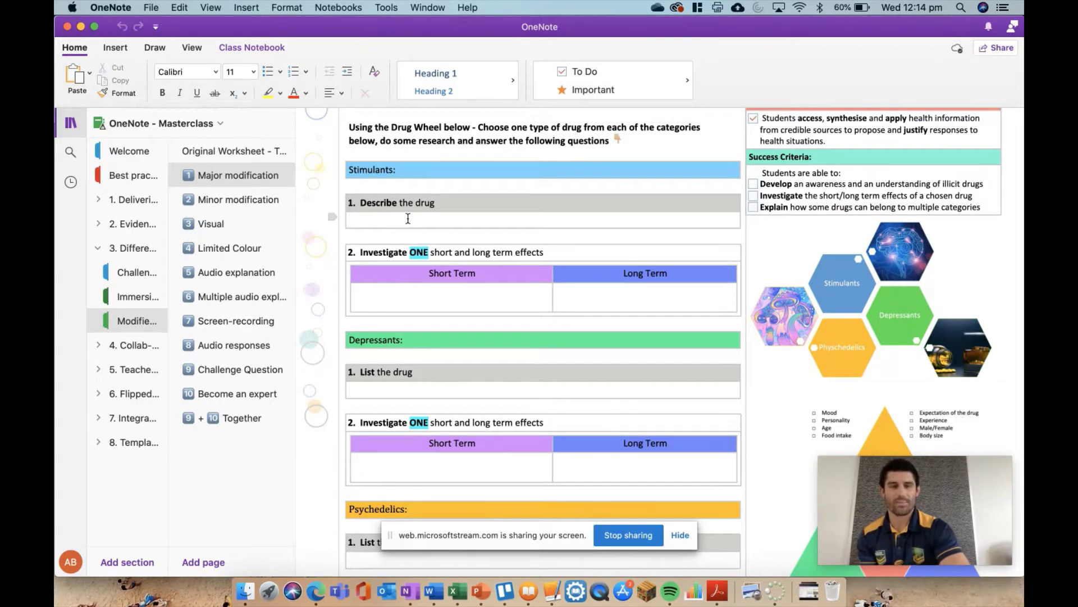
scroll(413, 292, "down", 1)
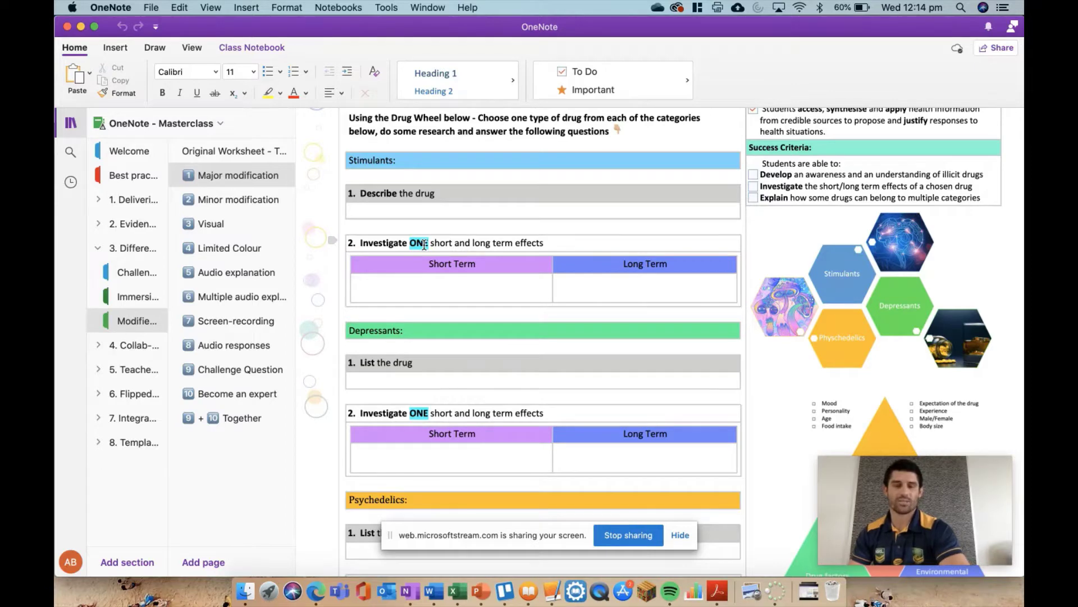
In the Multi-action section, tick Stimulant and Depressant as the drug's categories.
scroll(424, 244, "down", 12)
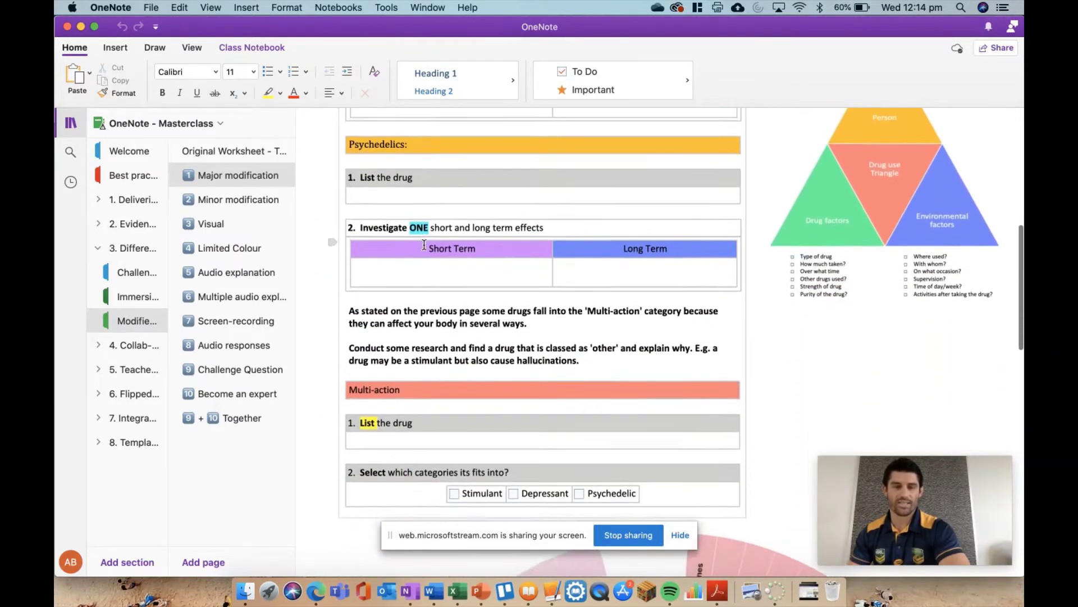
scroll(424, 244, "down", 6)
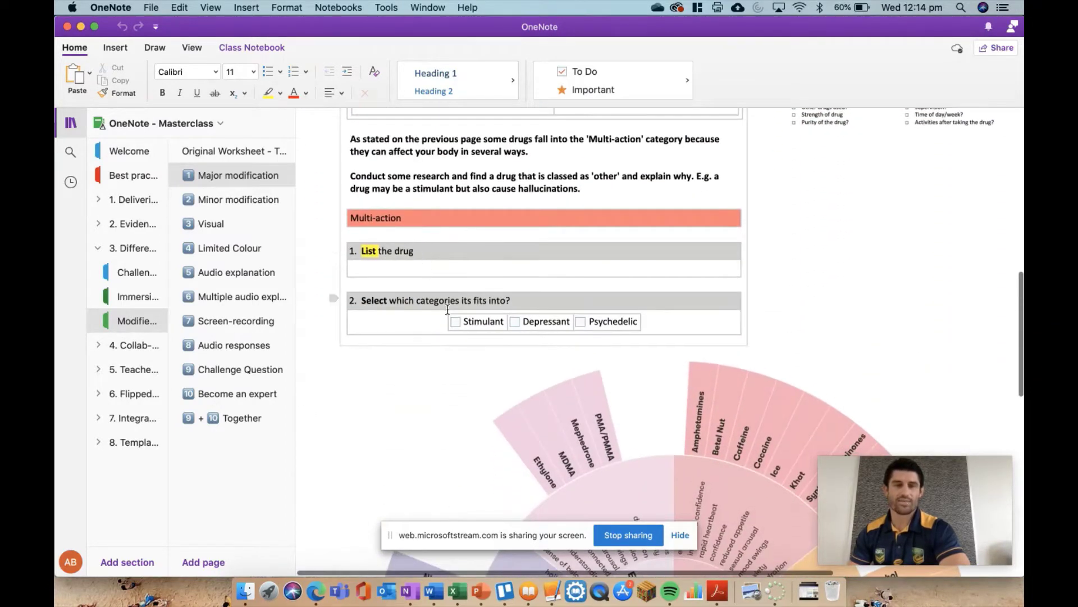
scroll(393, 263, "up", 2)
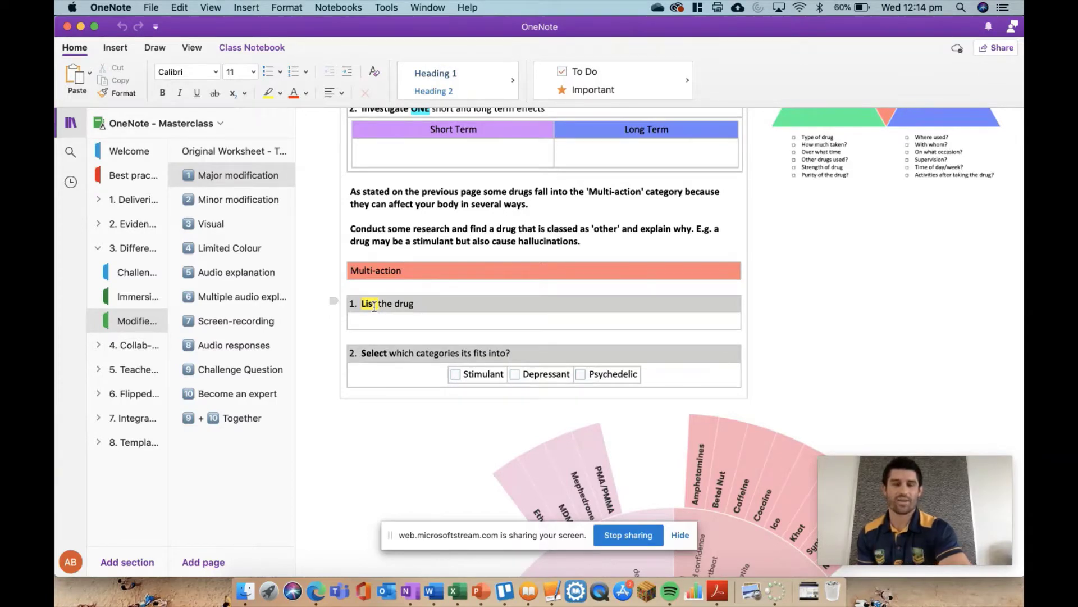
scroll(382, 358, "down", 1)
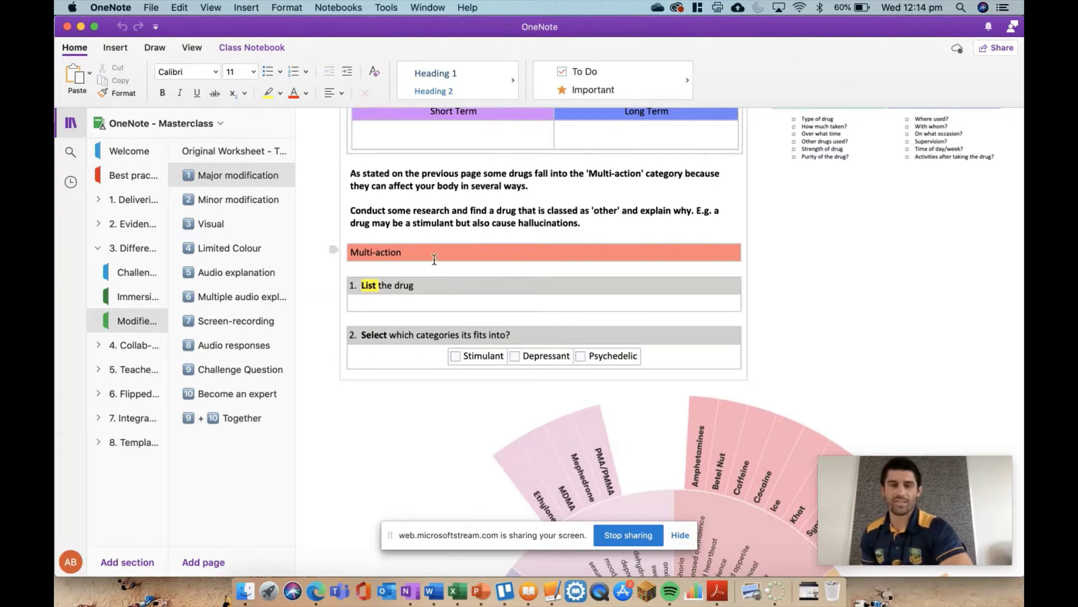
left_click(456, 358)
left_click(515, 356)
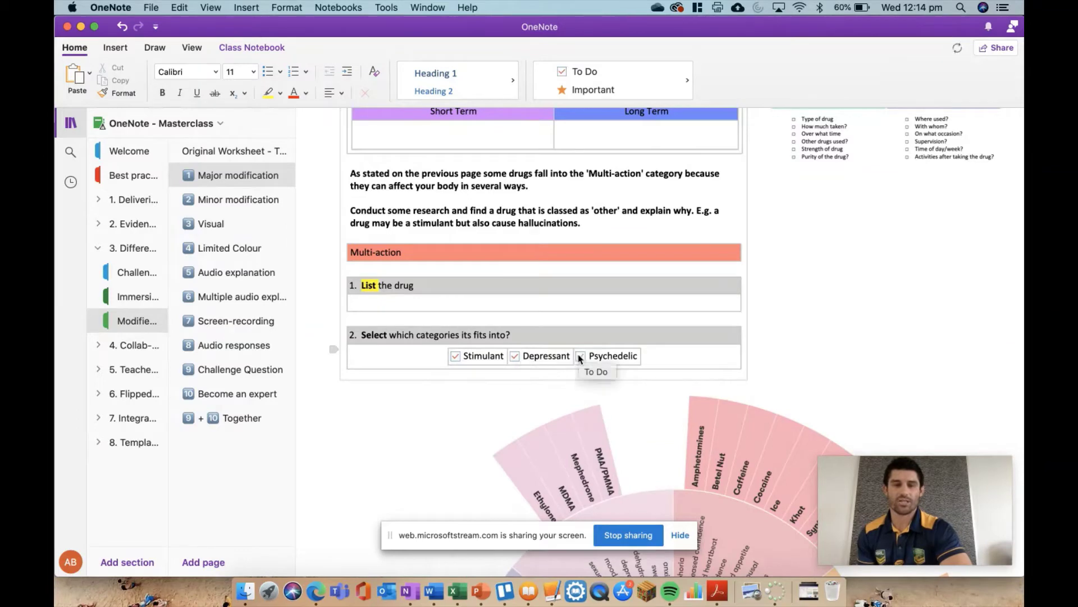
Scroll down to the drug wheel and back up to the top of the page.
scroll(515, 332, "down", 5)
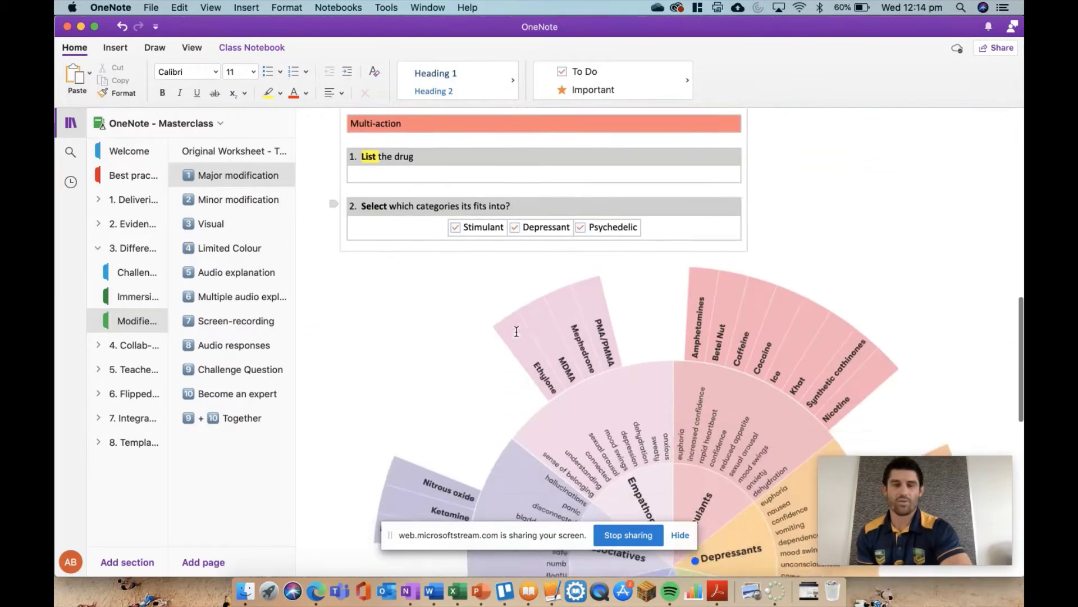
scroll(516, 332, "down", 2)
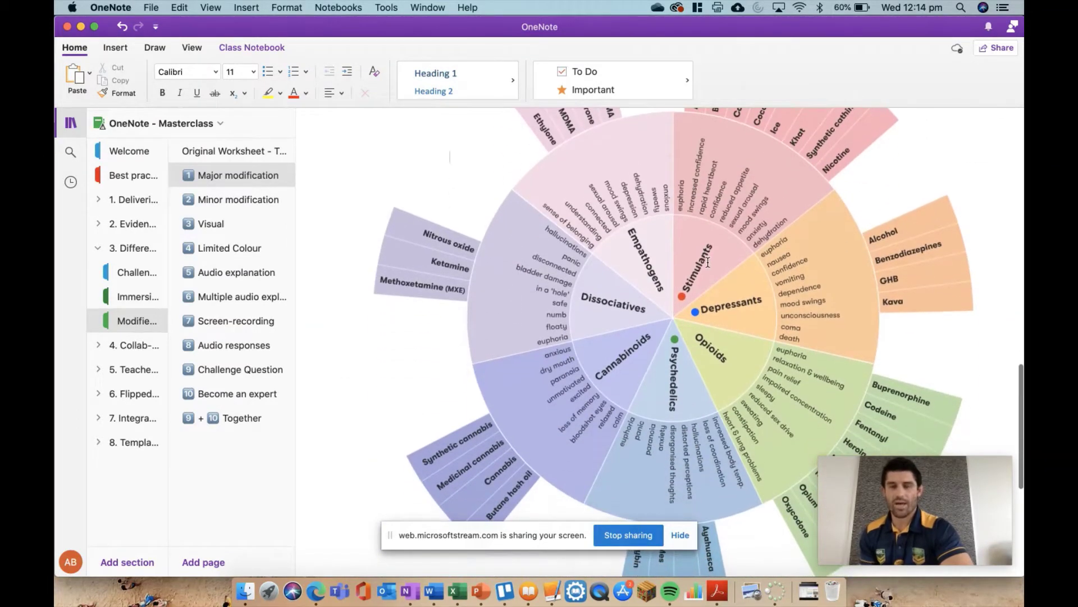
scroll(685, 303, "up", 10)
scroll(685, 303, "up", 3)
scroll(492, 249, "down", 7)
scroll(492, 256, "down", 10)
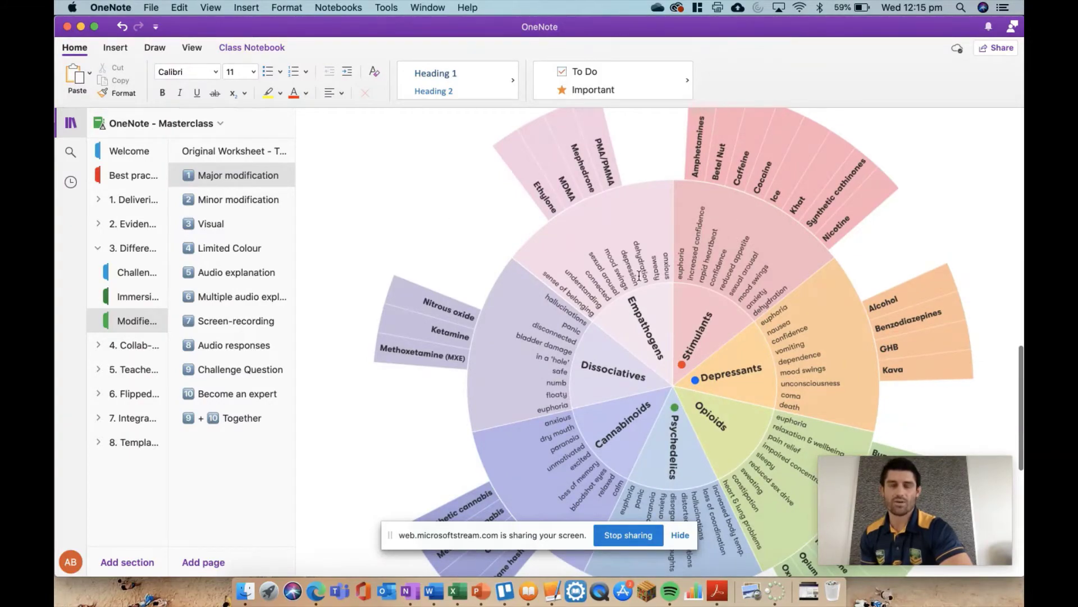
scroll(639, 275, "up", 8)
scroll(639, 275, "up", 5)
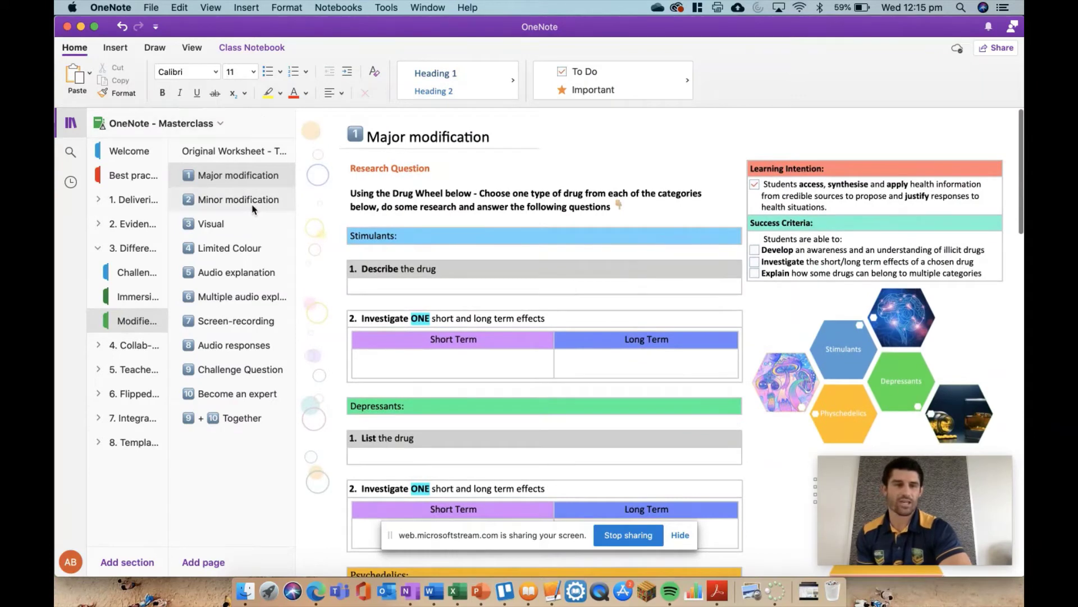
left_click(231, 203)
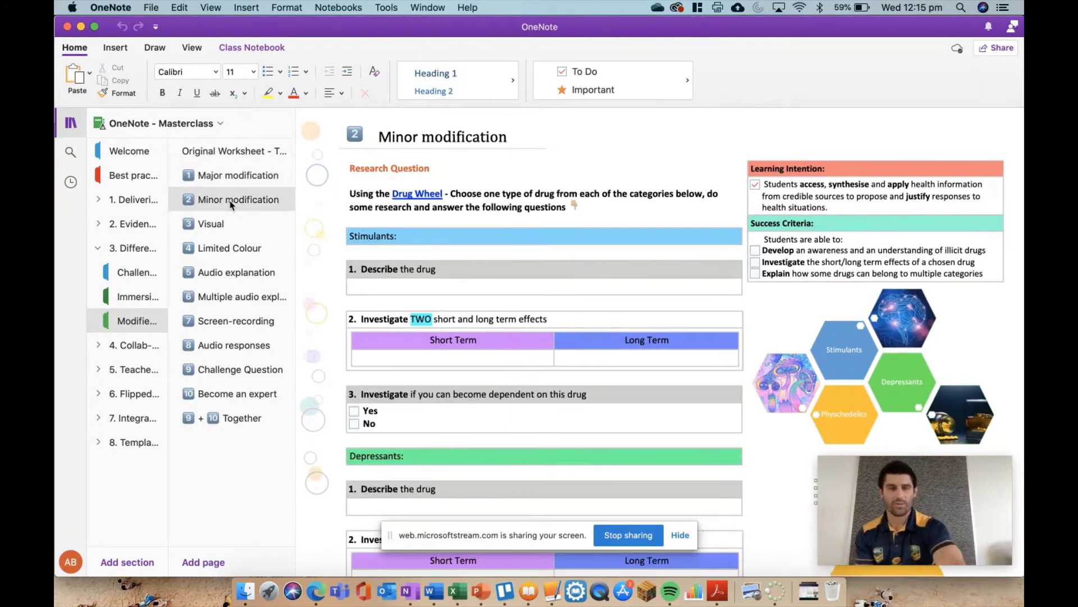
scroll(433, 281, "down", 2)
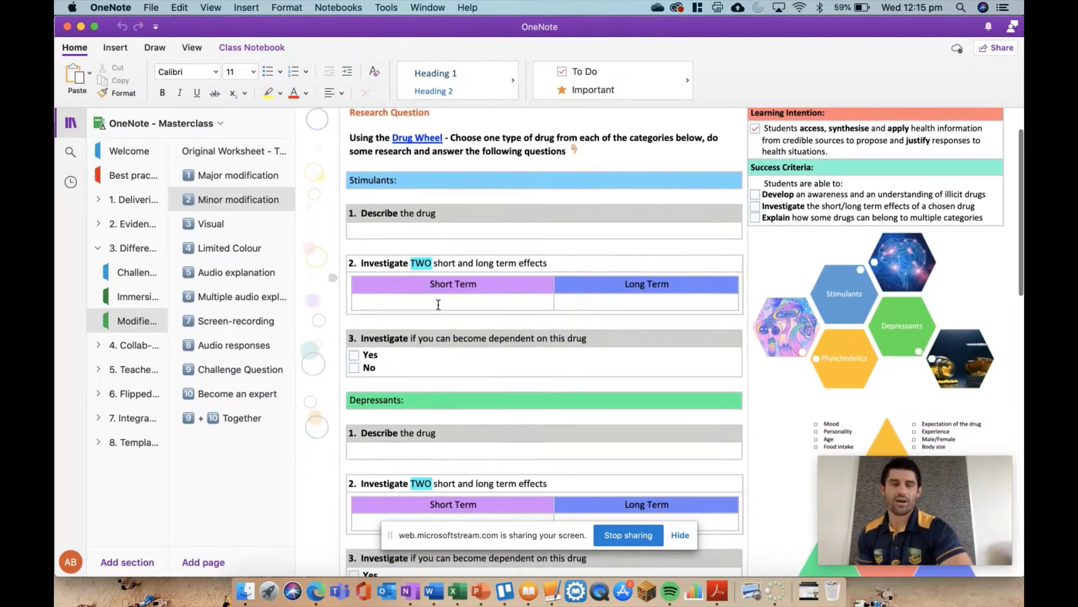
scroll(426, 247, "down", 2)
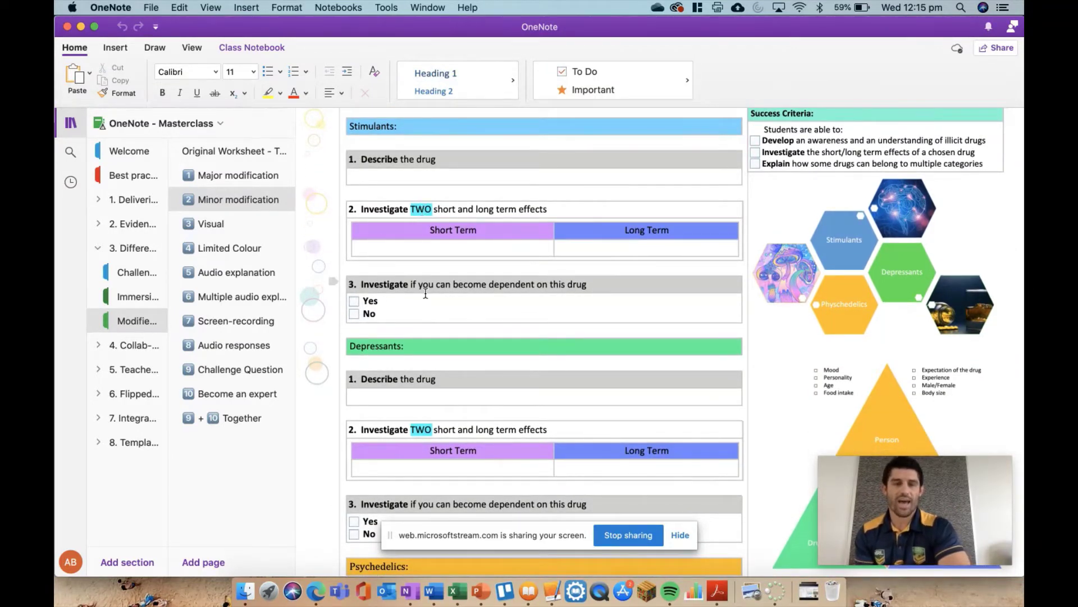
scroll(431, 294, "down", 1)
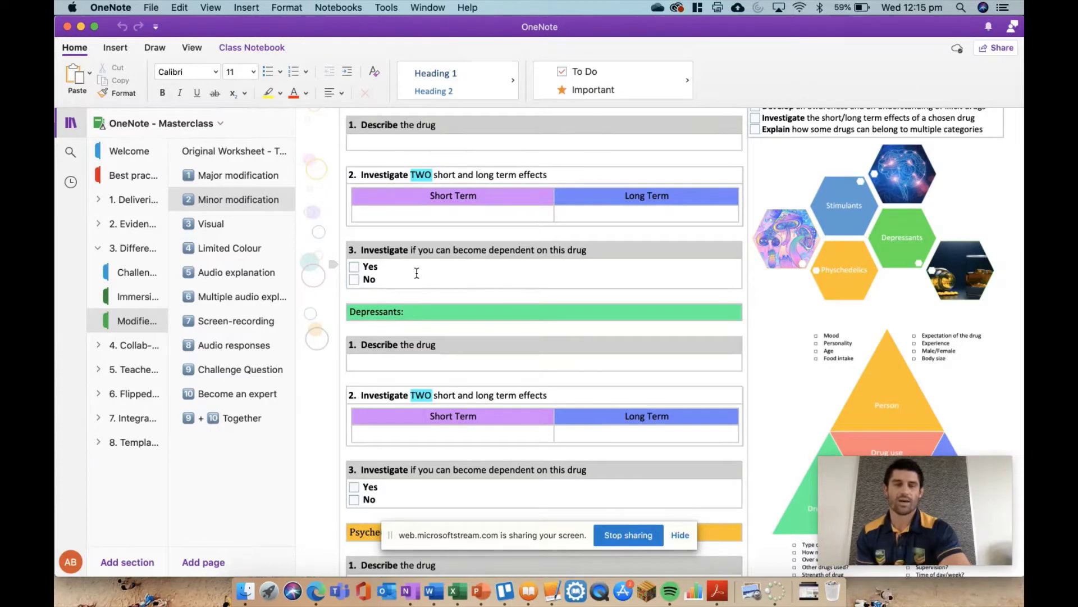
scroll(416, 273, "down", 10)
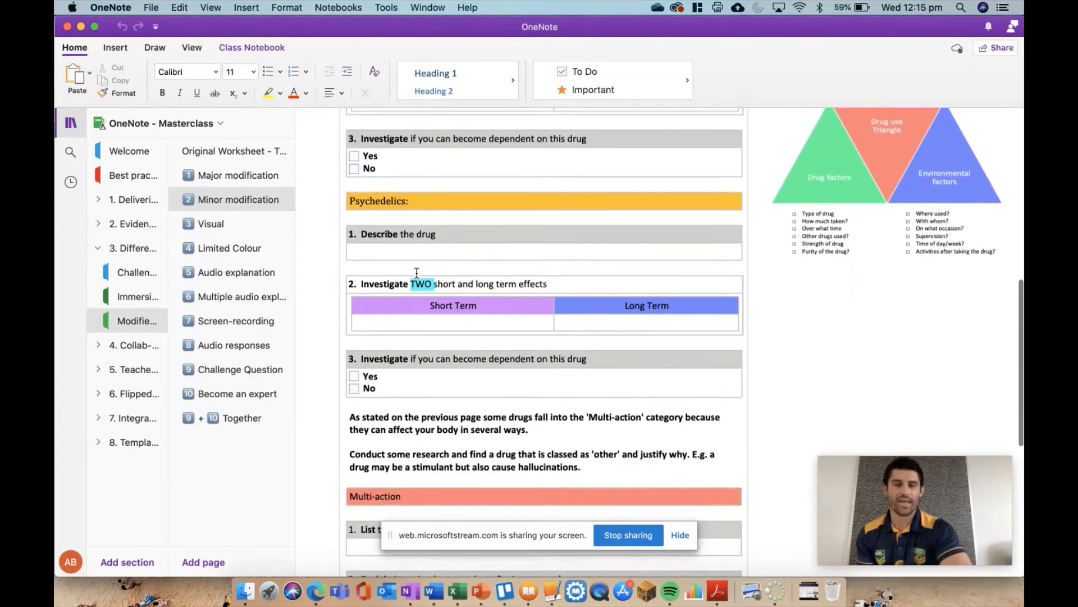
scroll(416, 273, "down", 8)
scroll(417, 273, "up", 12)
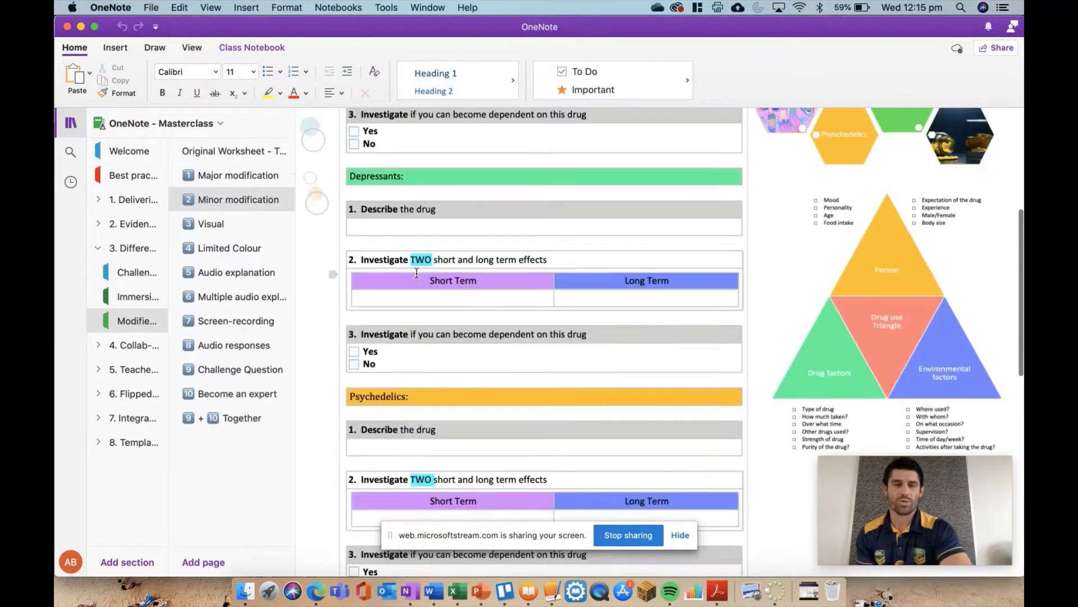
scroll(417, 273, "up", 5)
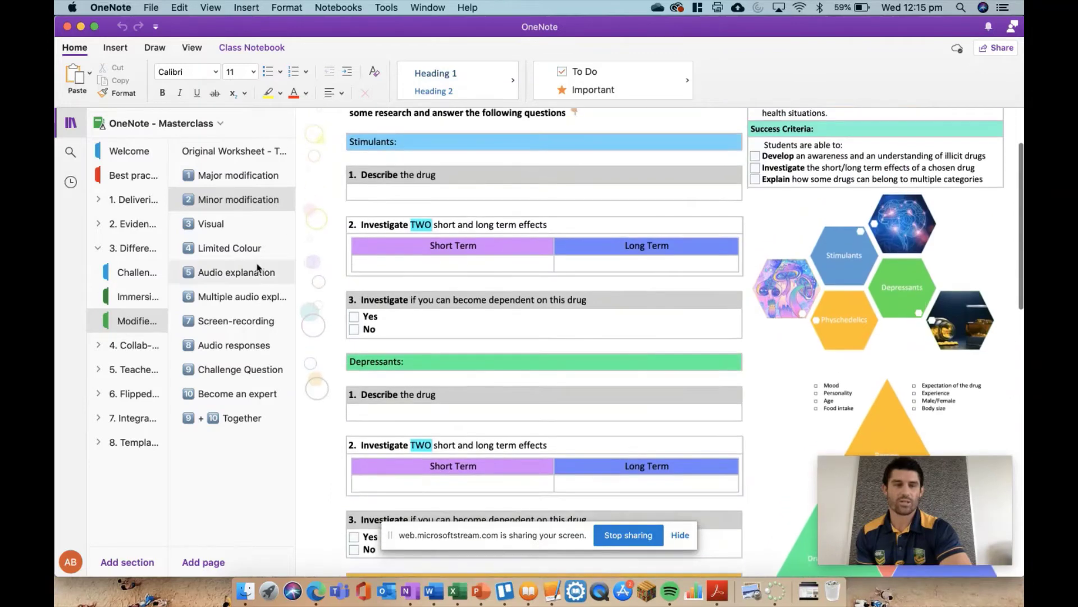
Open the Visual worksheet page and dismiss the screen-sharing notification.
left_click(211, 225)
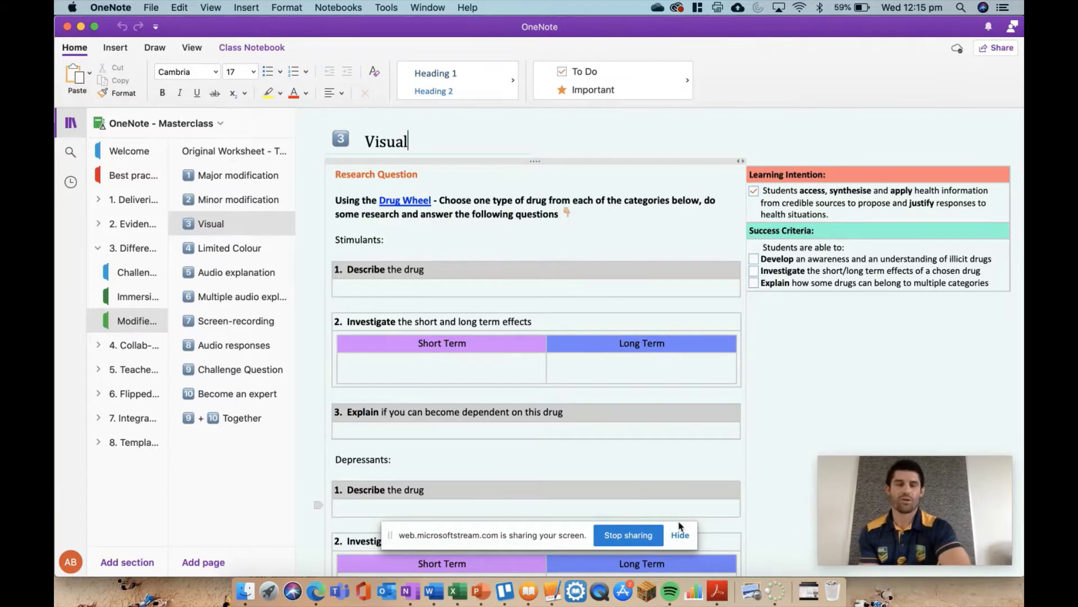
left_click(680, 534)
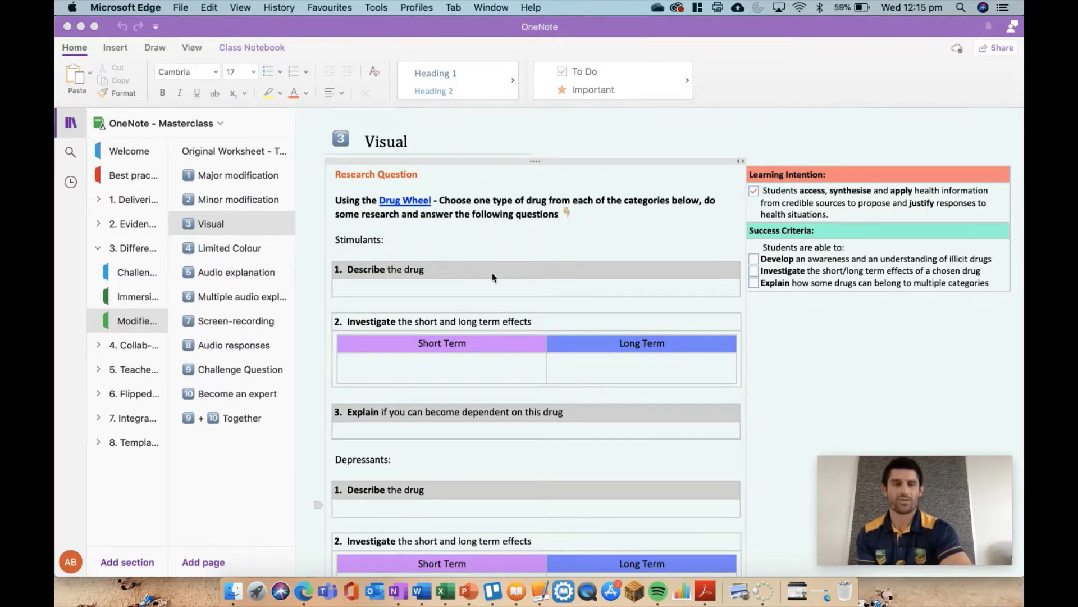
left_click(196, 26)
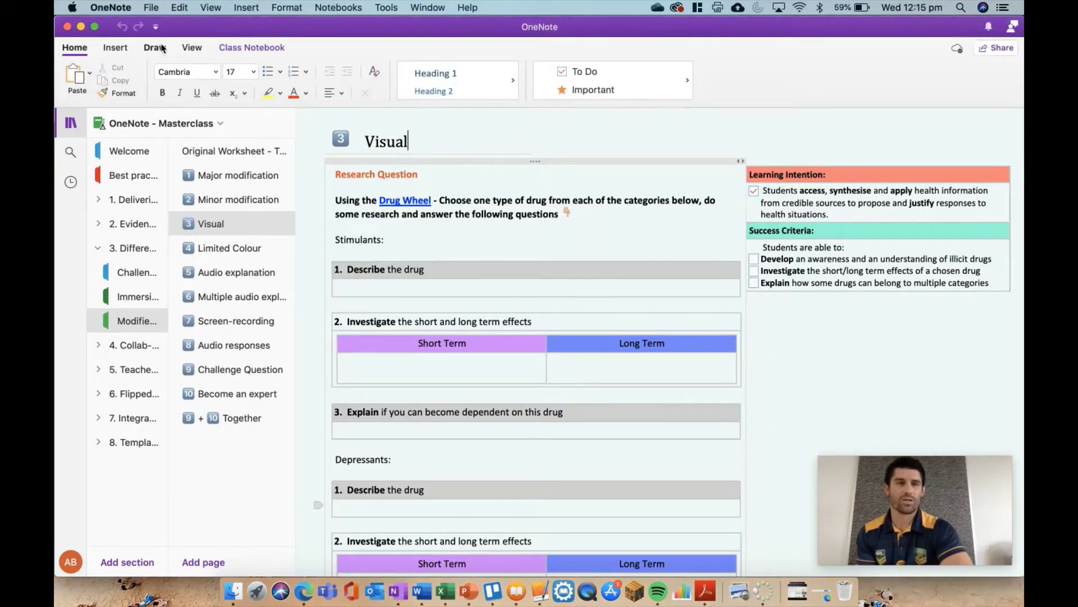
Preview the View tab's Paper Colour swatches, then close them without changing anything.
left_click(188, 53)
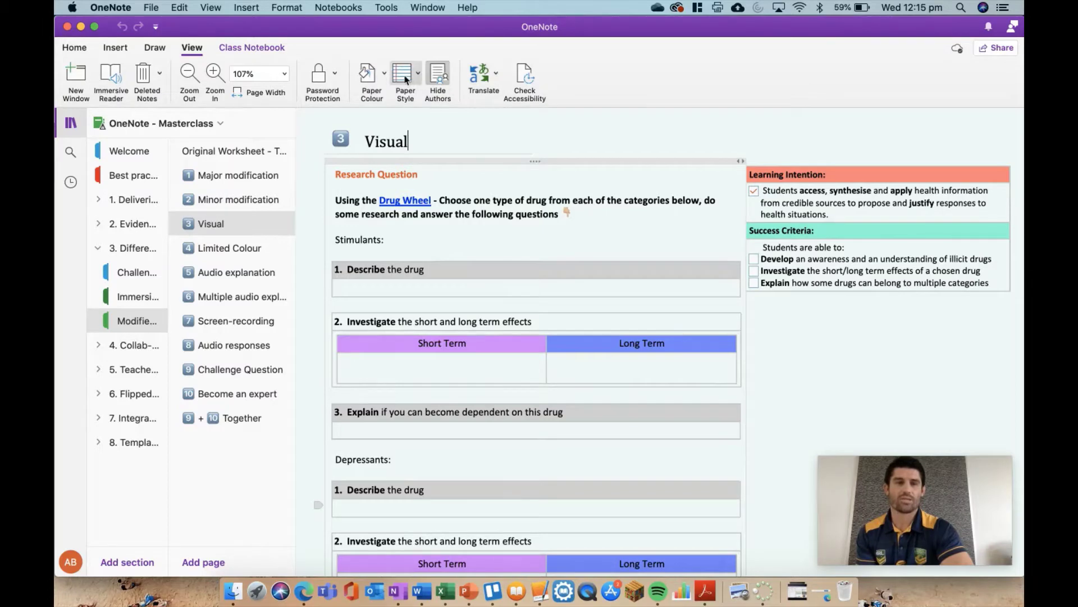
left_click(369, 76)
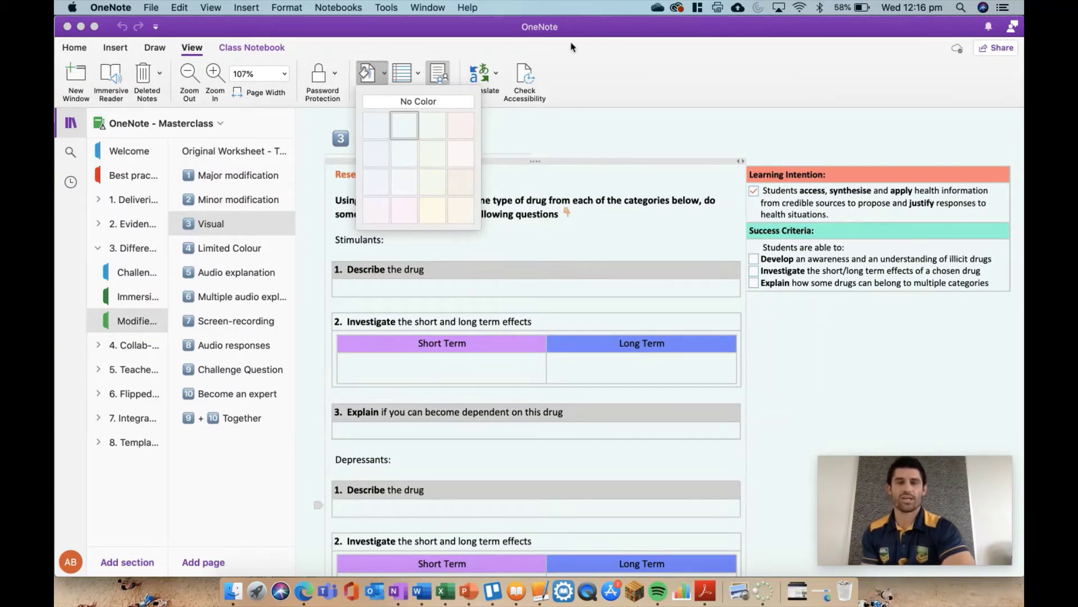
key("Escape")
Open the Limited Colour worksheet page and scroll through its plain question boxes and tables.
left_click(233, 250)
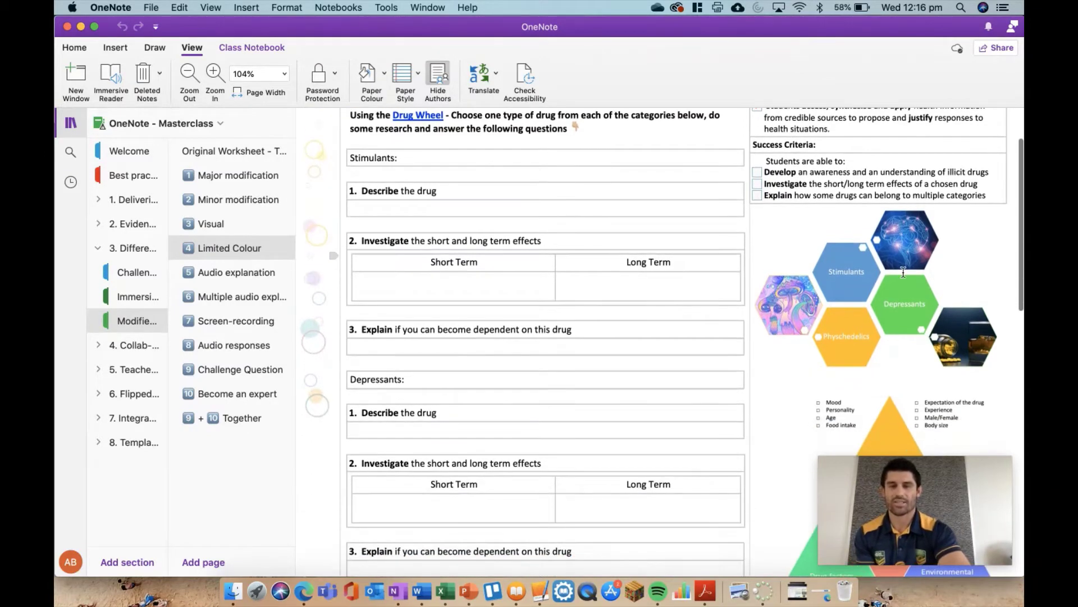
scroll(586, 277, "up", 3)
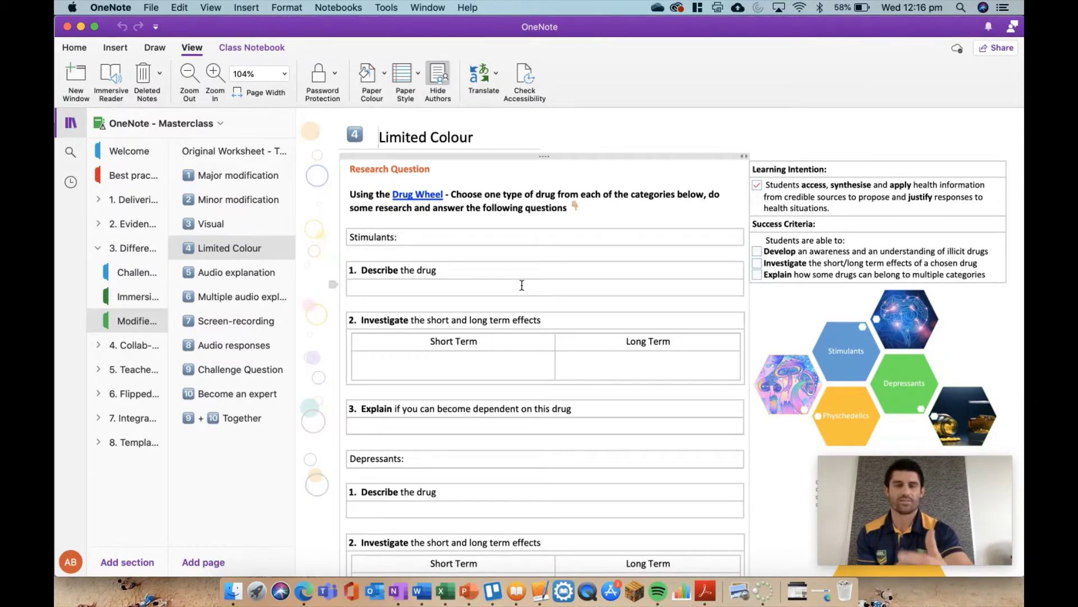
scroll(515, 329, "down", 3)
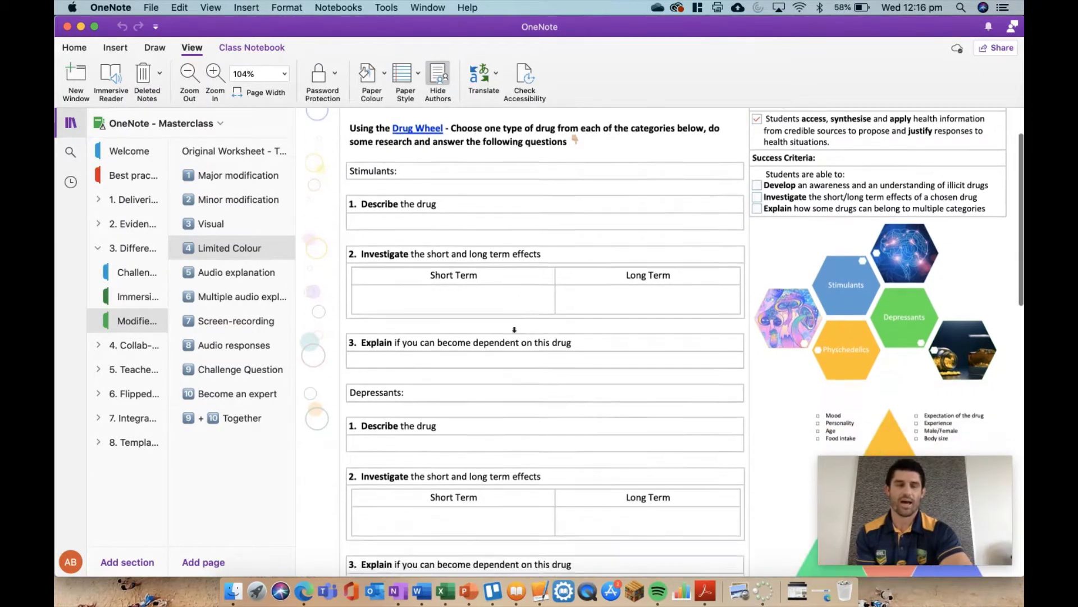
scroll(514, 329, "down", 5)
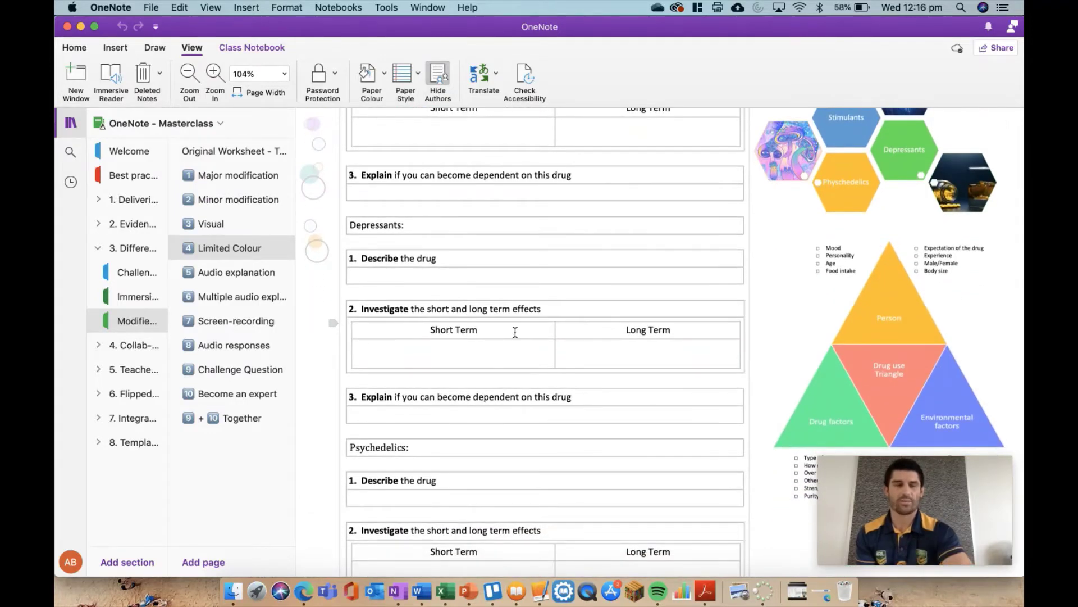
scroll(514, 329, "up", 8)
Open the Audio explanation worksheet page and glance over its questions.
left_click(230, 275)
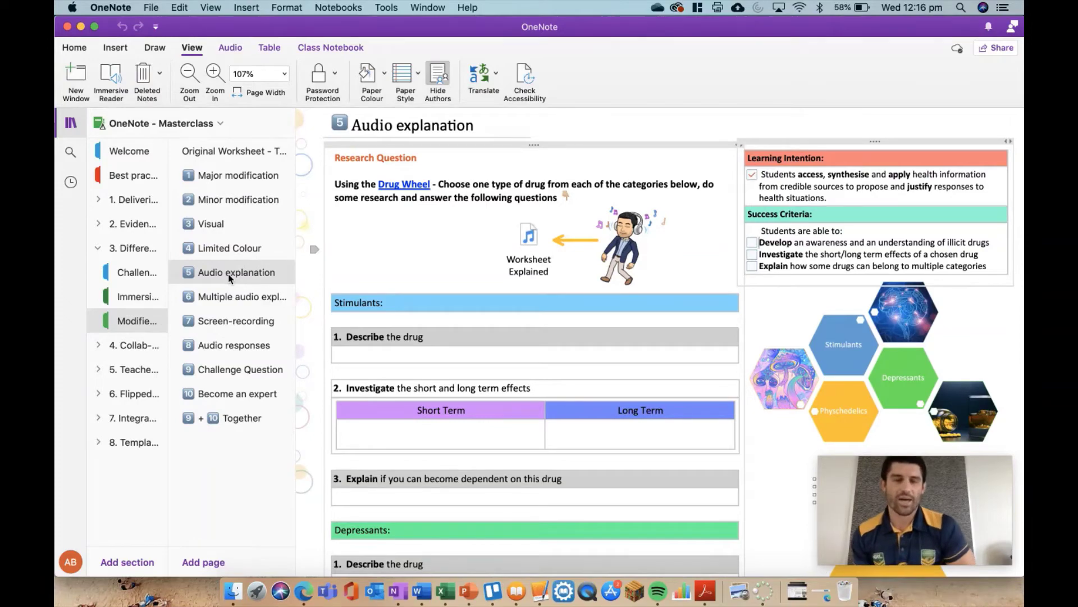
scroll(415, 376, "down", 15)
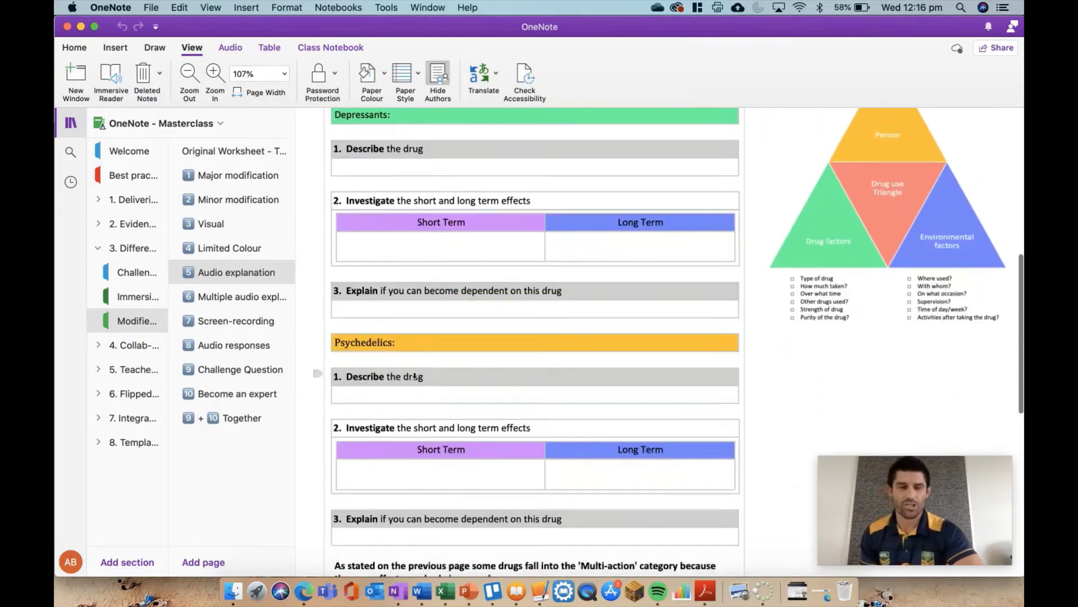
scroll(414, 376, "up", 15)
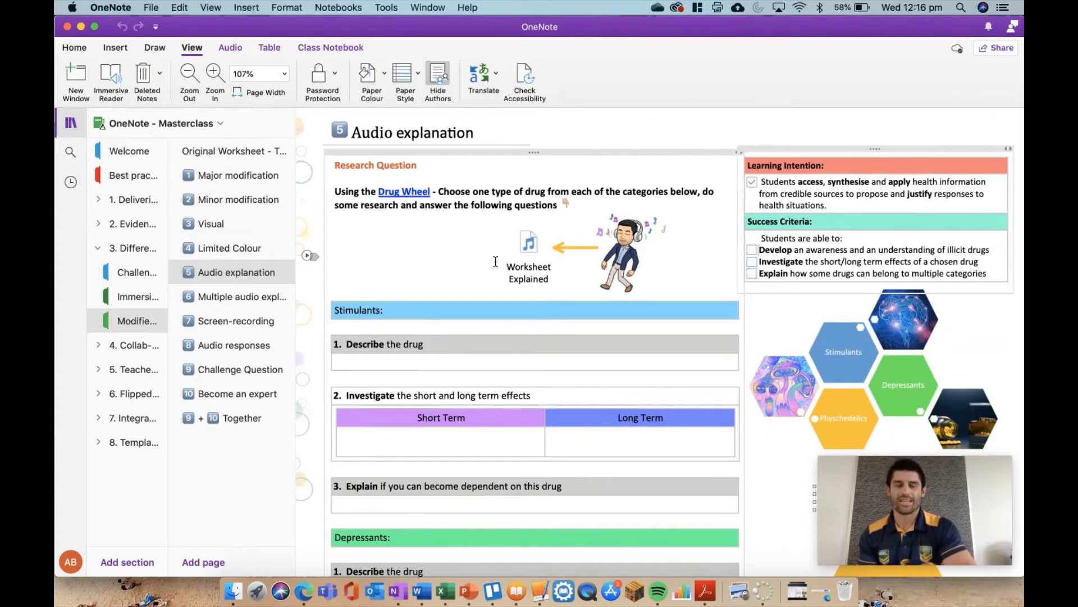
Play the Worksheet Explained recording at higher volume, then stop it at 00:11.
right_click(531, 245)
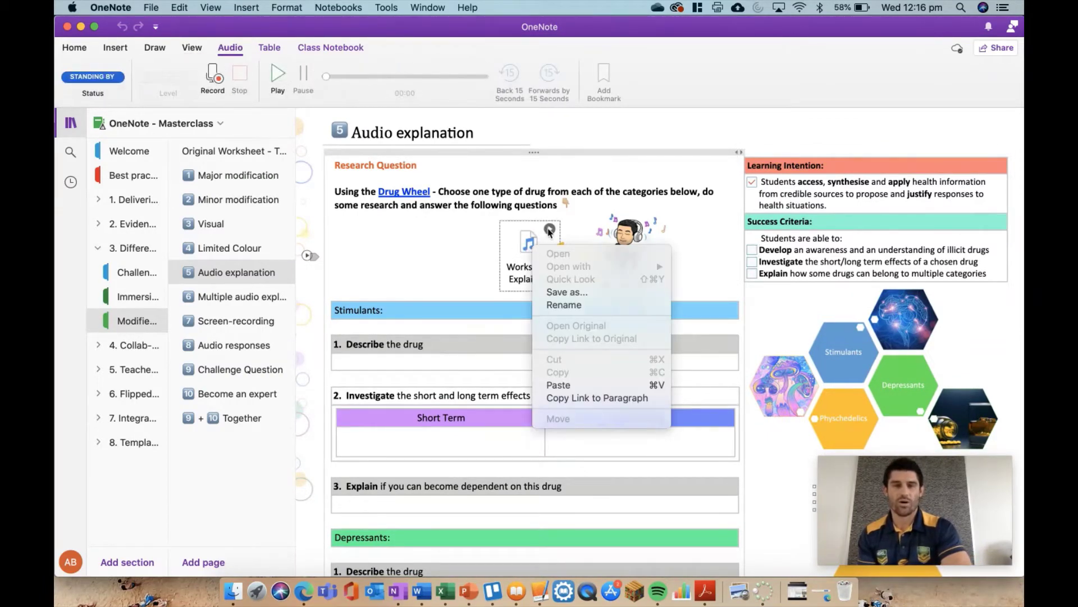
left_click(492, 248)
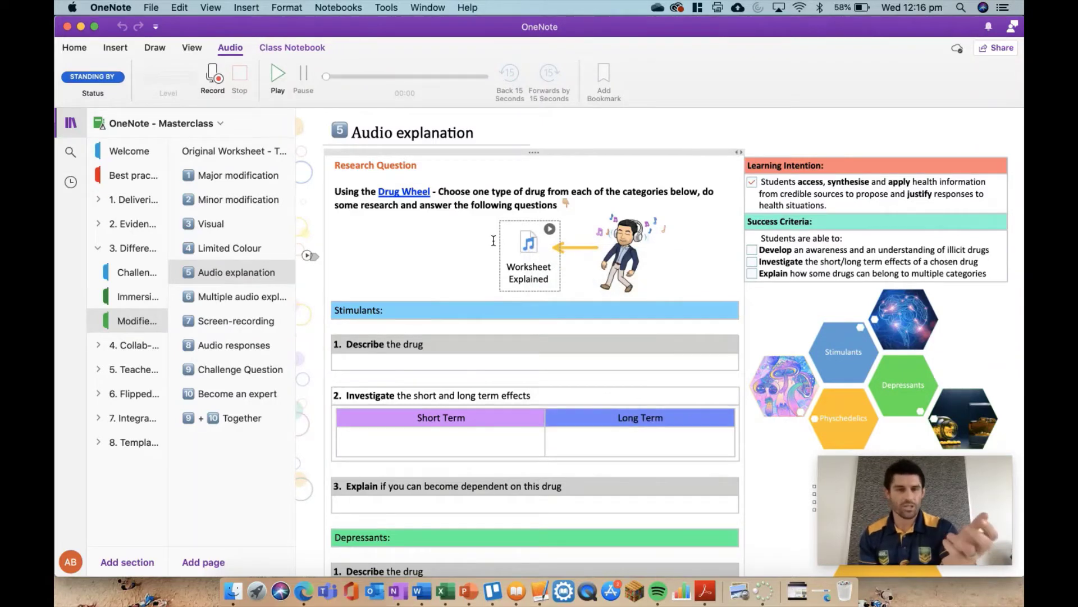
left_click(277, 78)
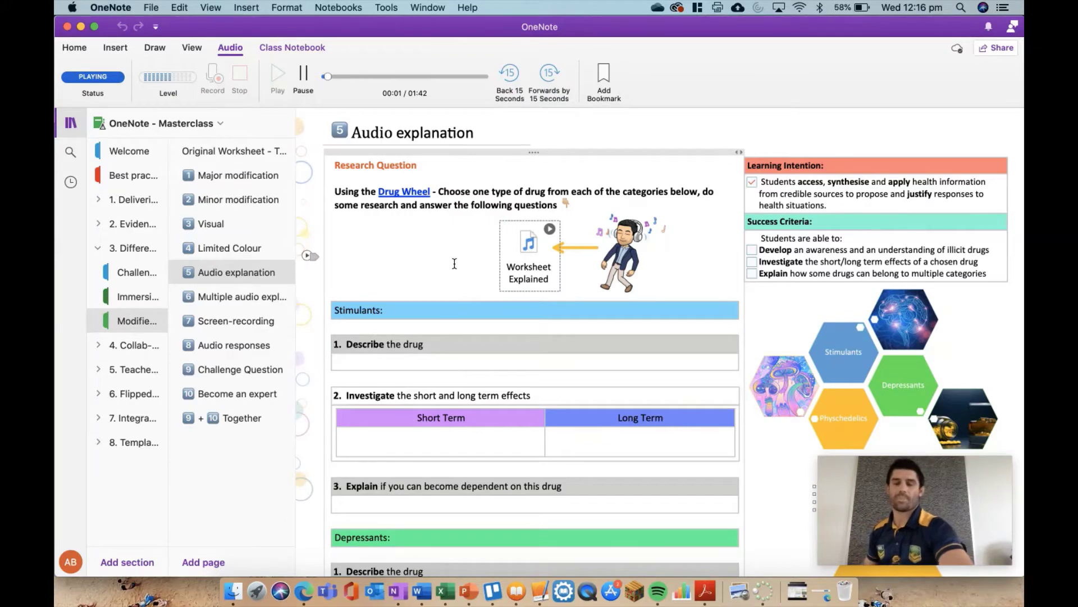
key("XF86AudioRaiseVolume")
key("XF86AudioRaiseVolume")
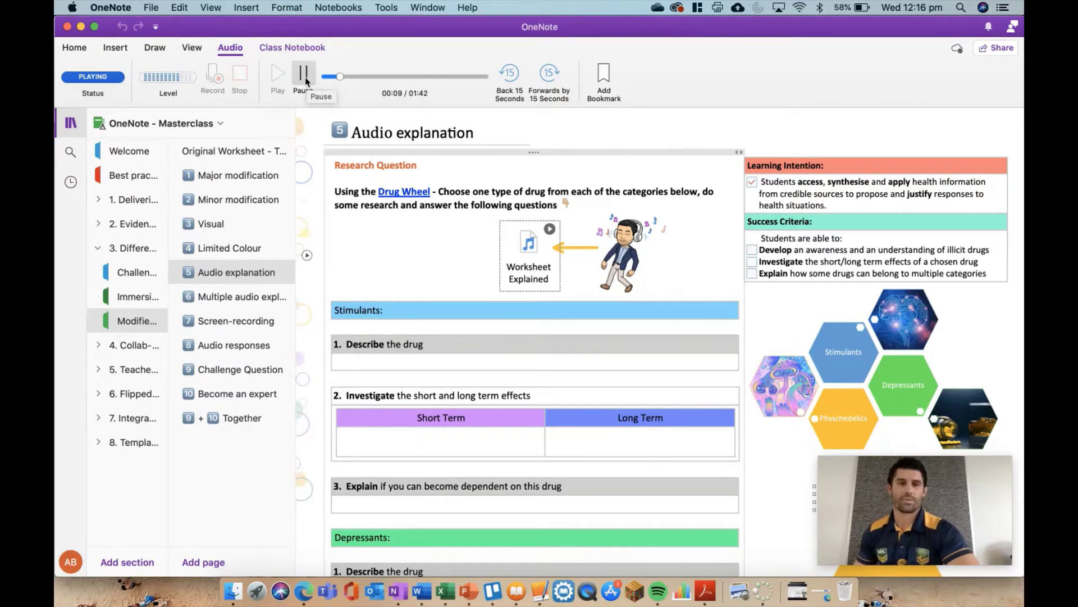
key("super+alt+p")
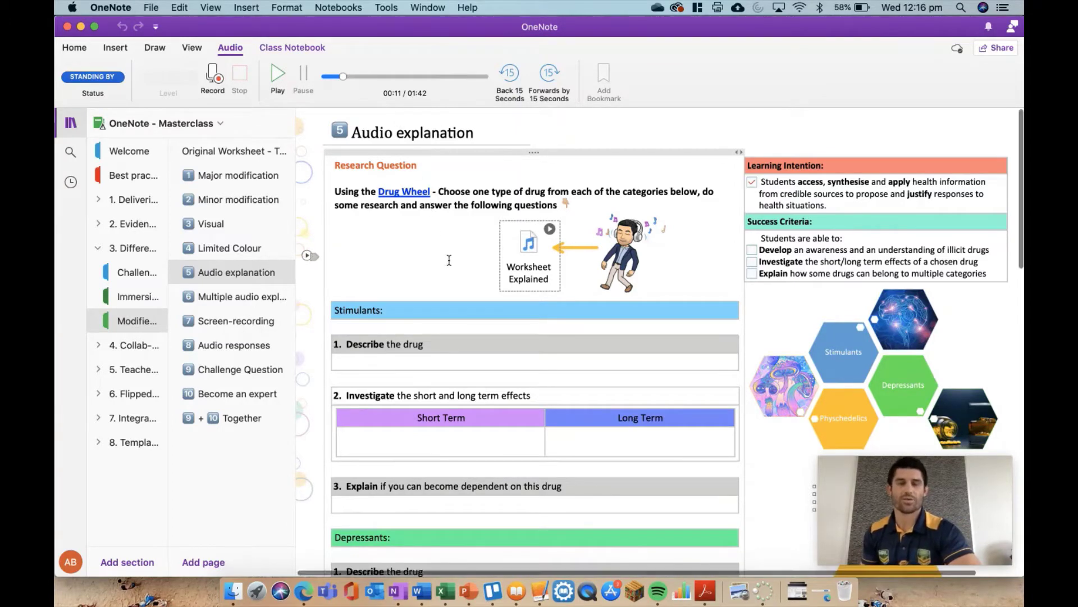
Scroll down the Audio explanation page's drug research questions.
scroll(450, 260, "down", 1)
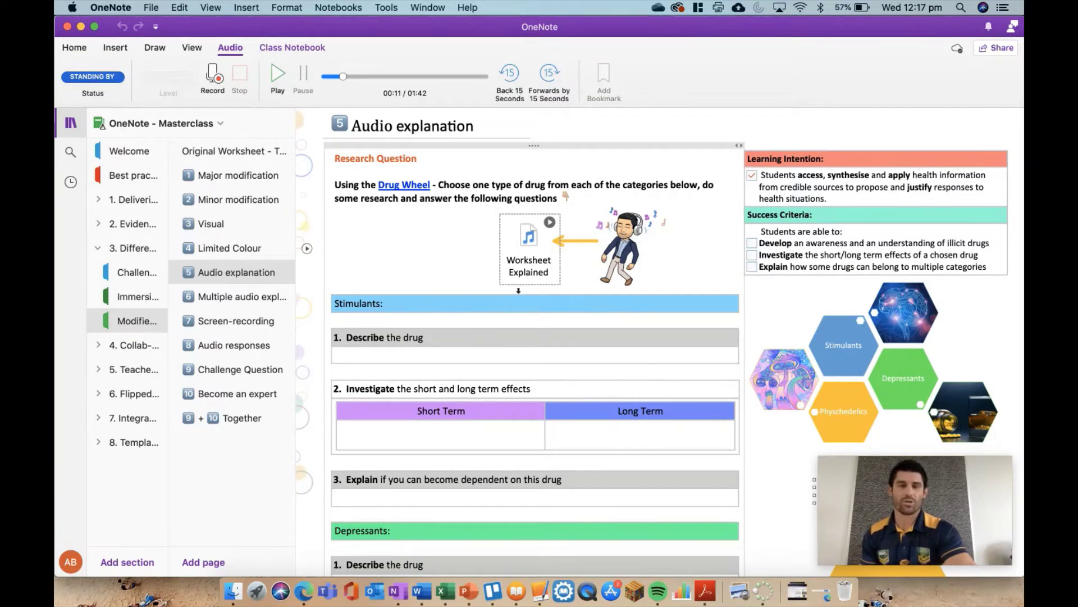
Open the Multiple audio explanation page and check the Question 3 audio's options.
left_click(236, 296)
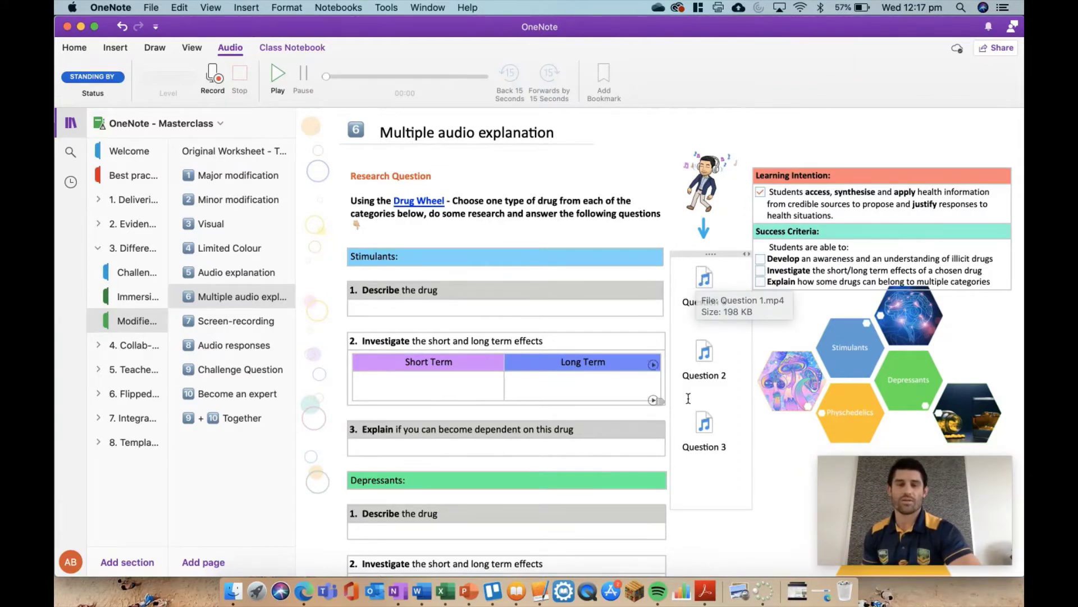
right_click(699, 430)
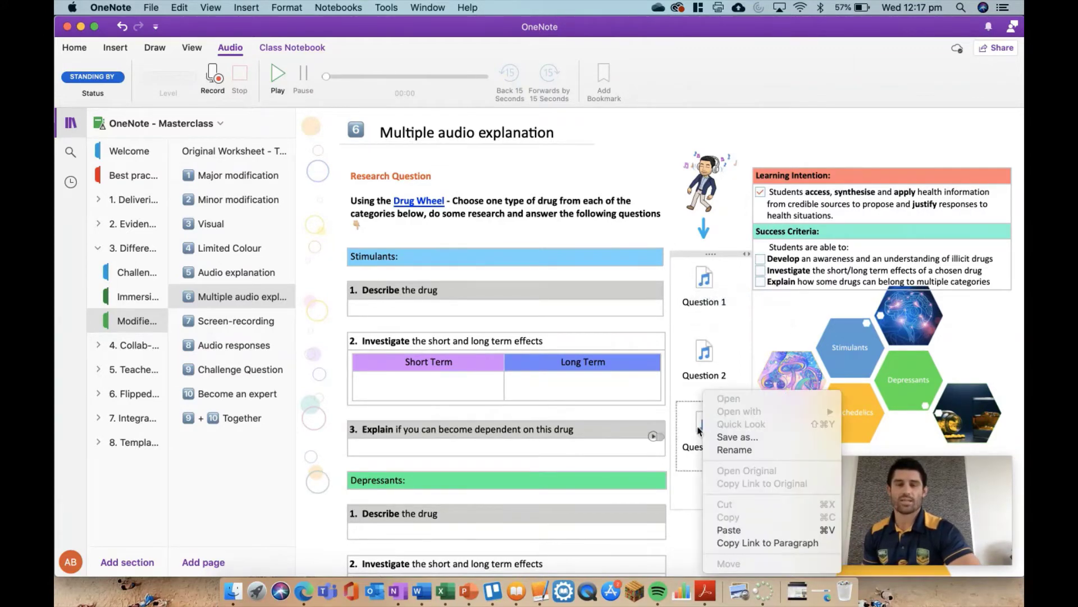
left_click(652, 435)
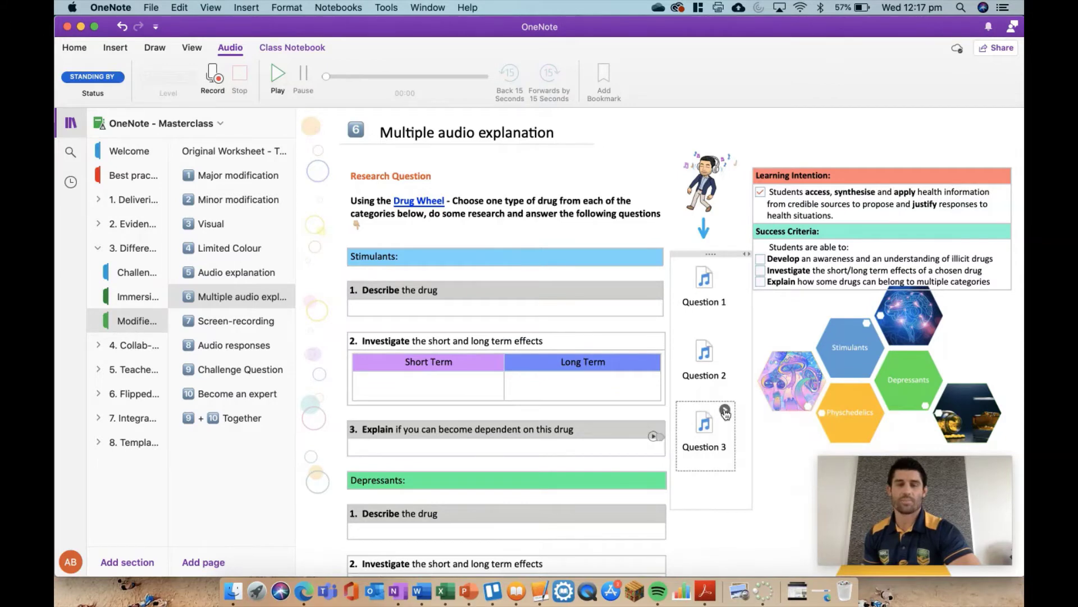
Play the Question 3 audio explanation louder, restart it, and stop it at 00:04.
left_click(726, 410)
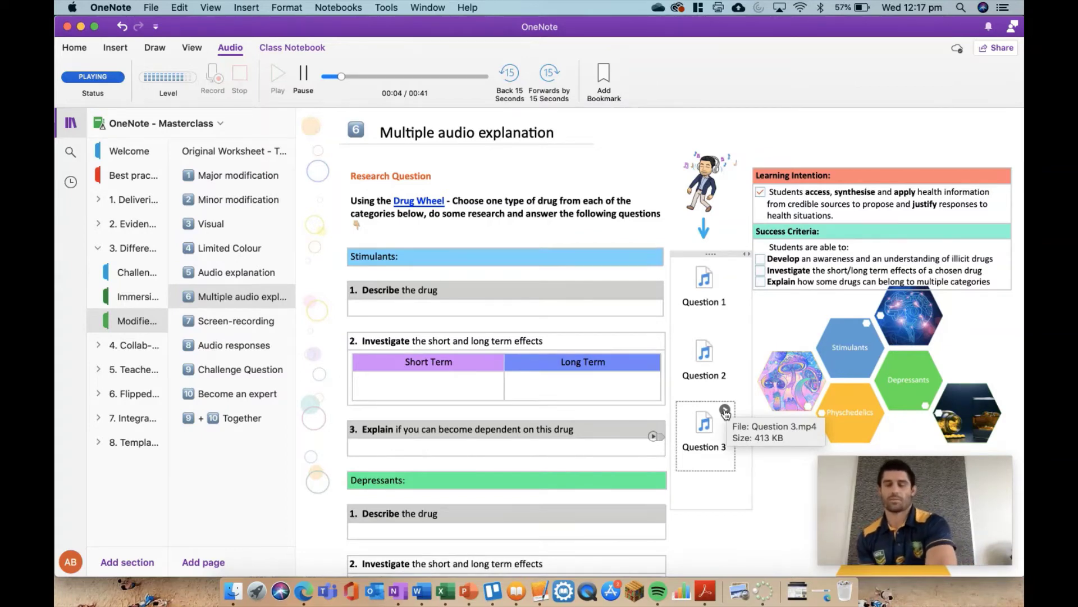
key("XF86AudioRaiseVolume")
key("XF86AudioRaiseVolume")
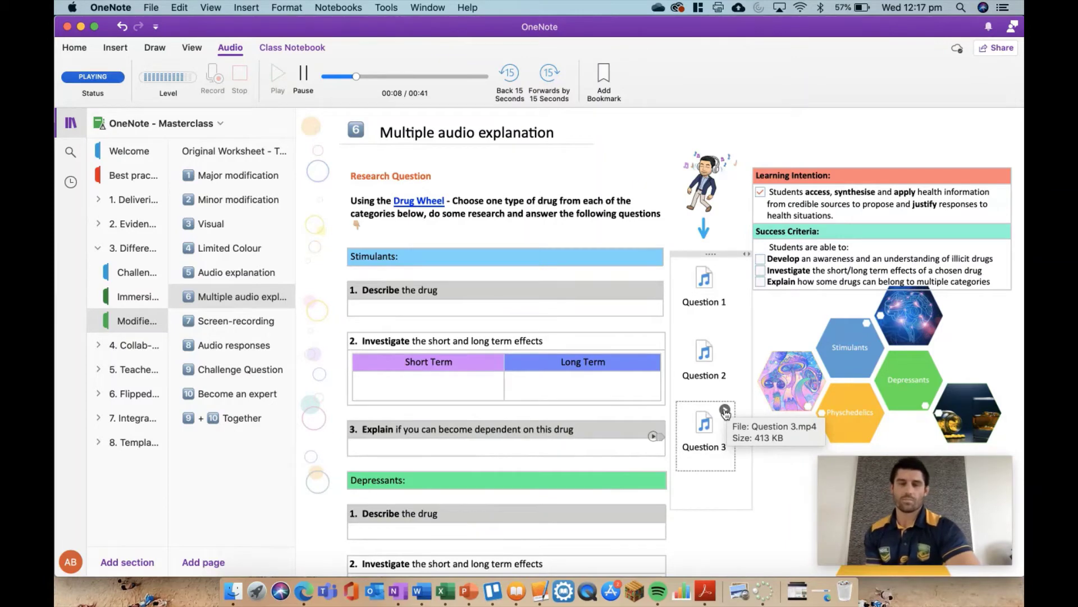
left_click(726, 410)
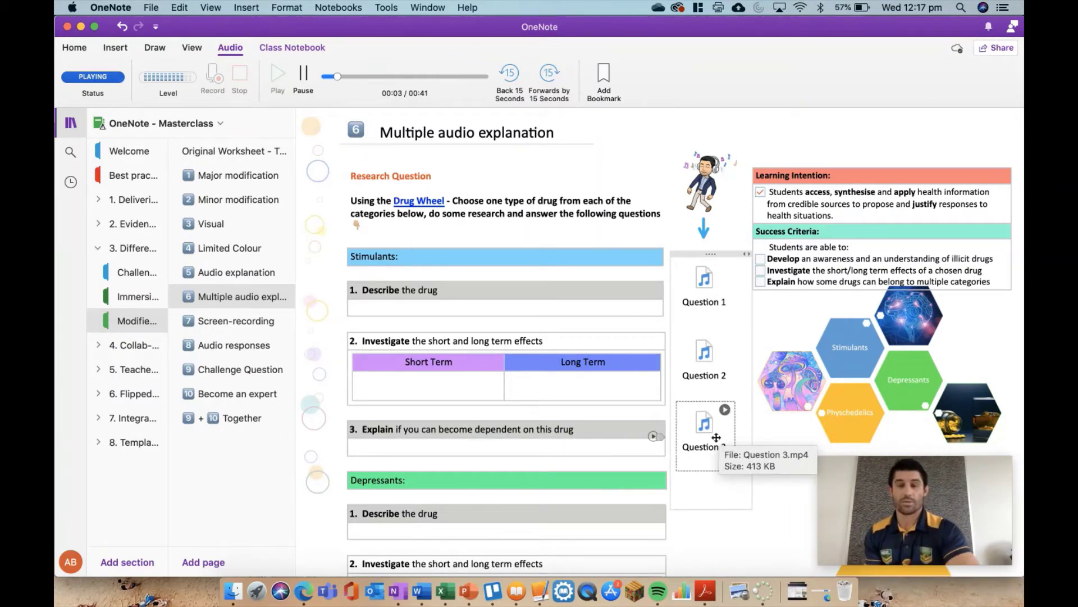
left_click(303, 73)
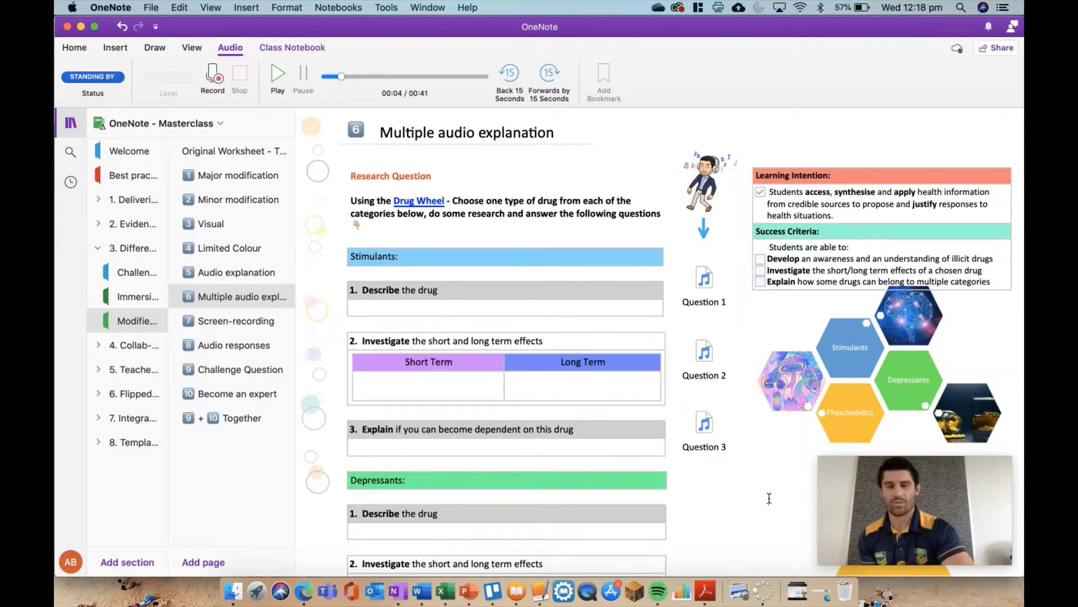
scroll(768, 498, "down", 1)
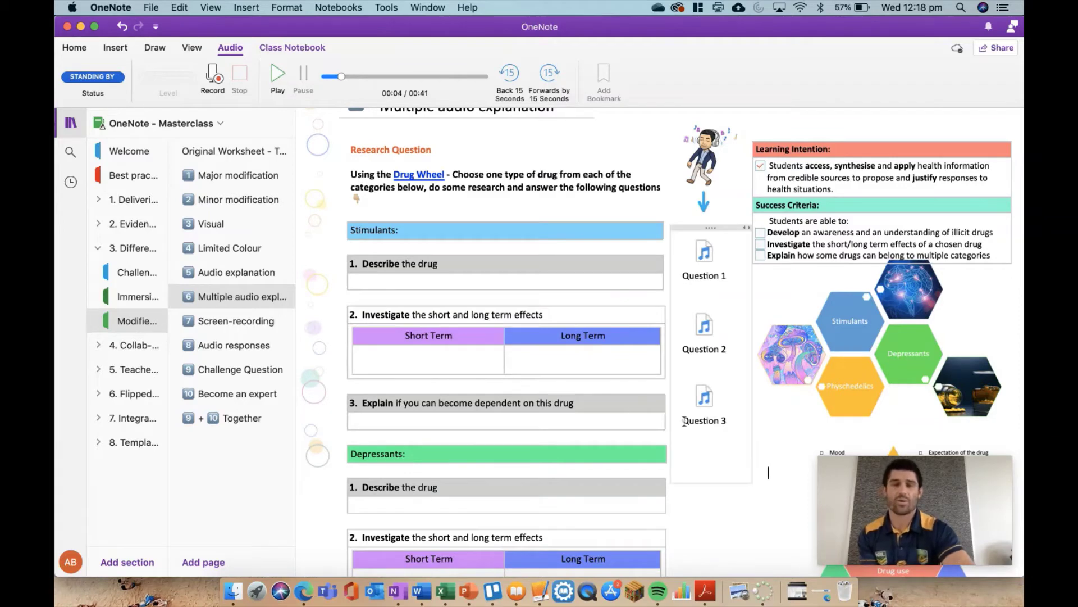
Open the Screen-recording page and scroll to its embedded Worksheet Explained video.
left_click(215, 324)
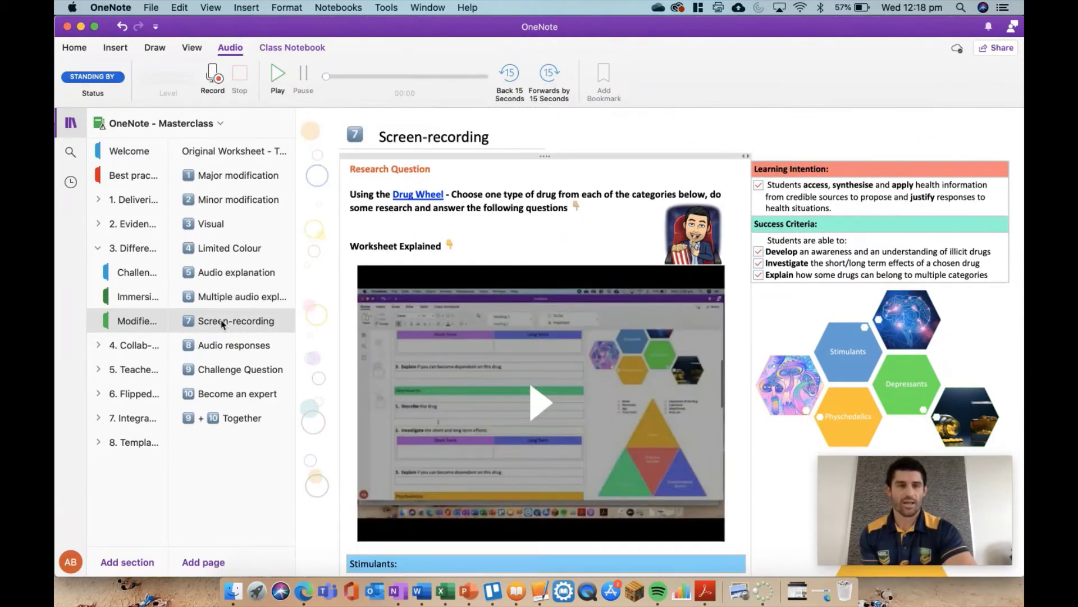
scroll(579, 336, "down", 1)
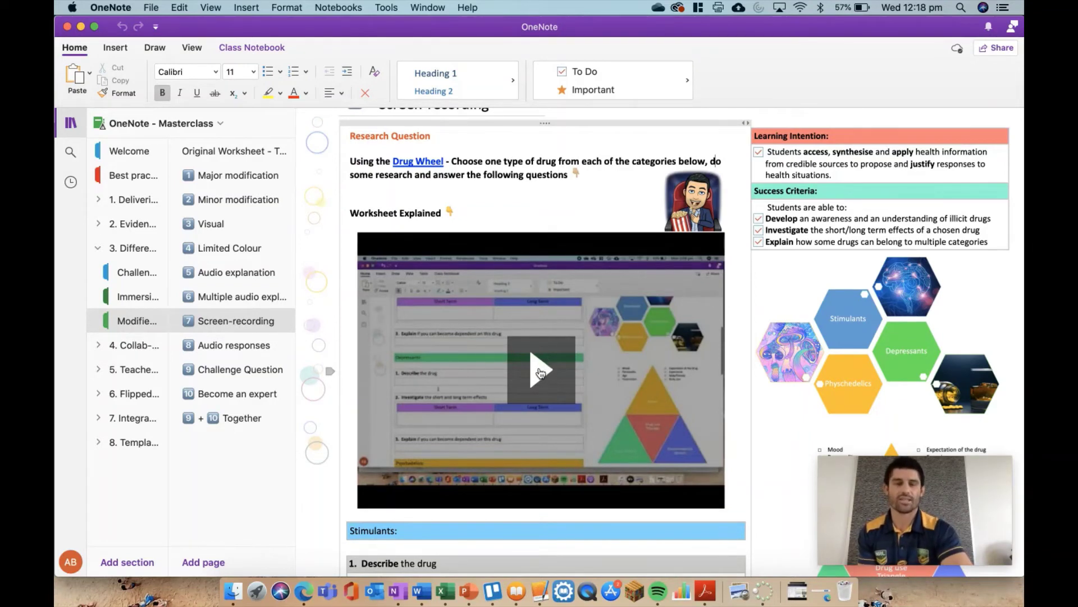
Start the embedded Worksheet explained video, pause it at 0:01, and close the More videos panel.
left_click(540, 372)
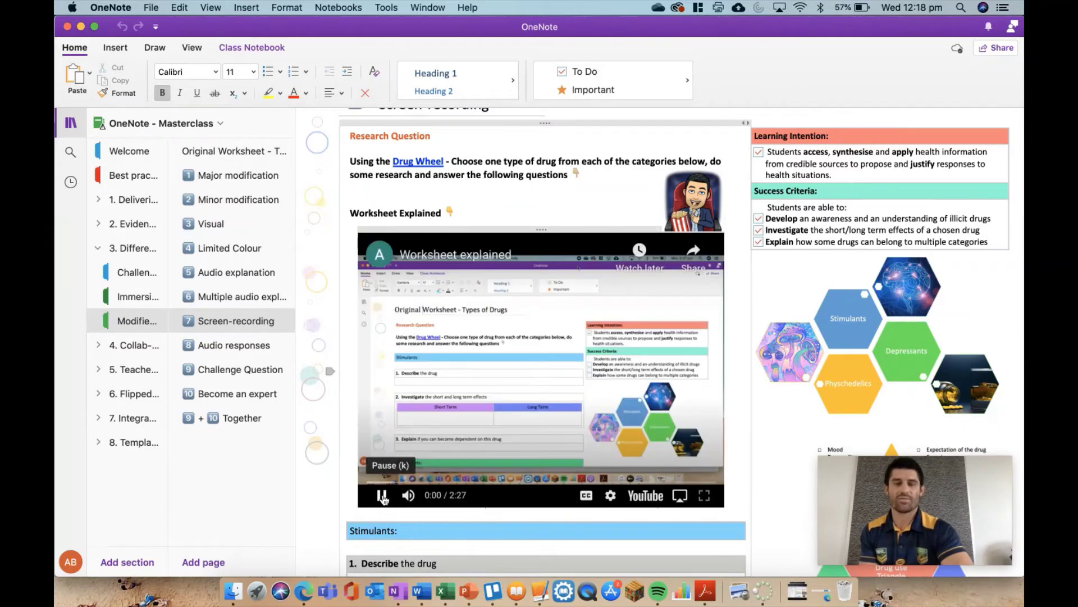
left_click(382, 496)
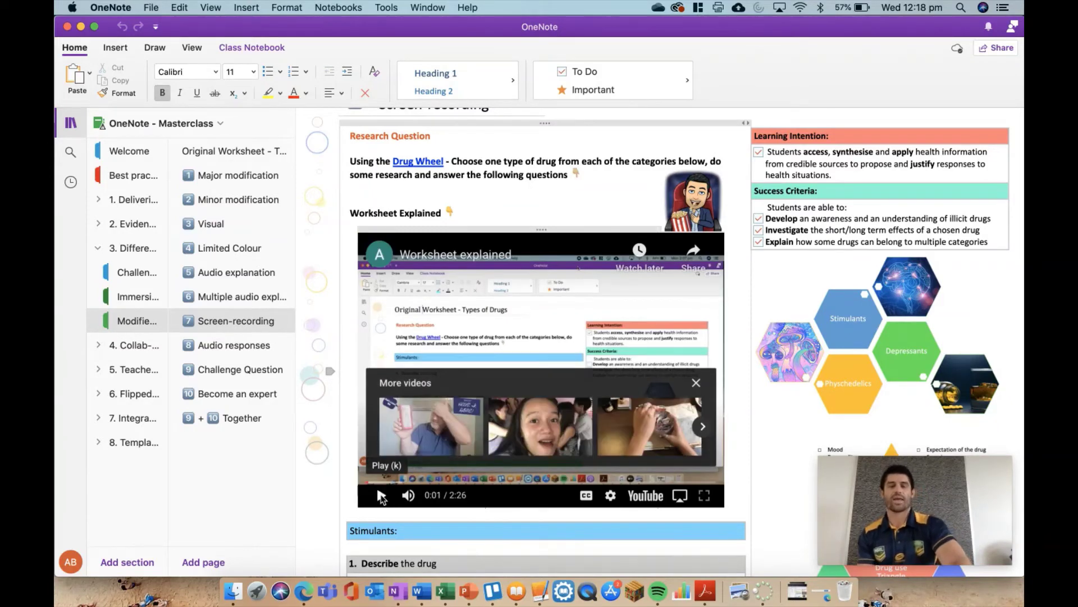
left_click(696, 382)
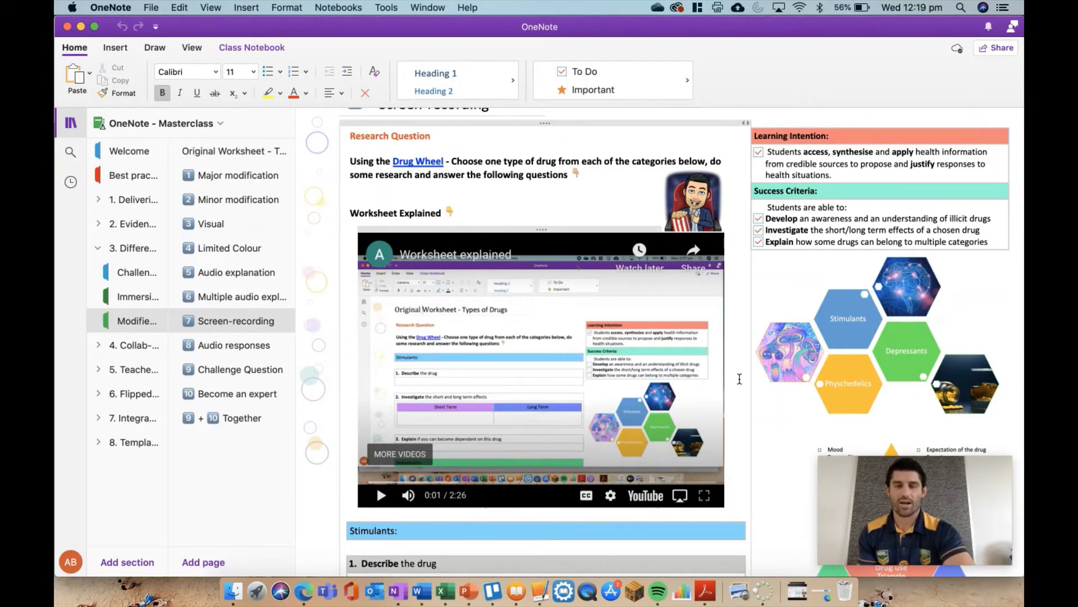
scroll(730, 380, "down", 5)
scroll(739, 380, "down", 10)
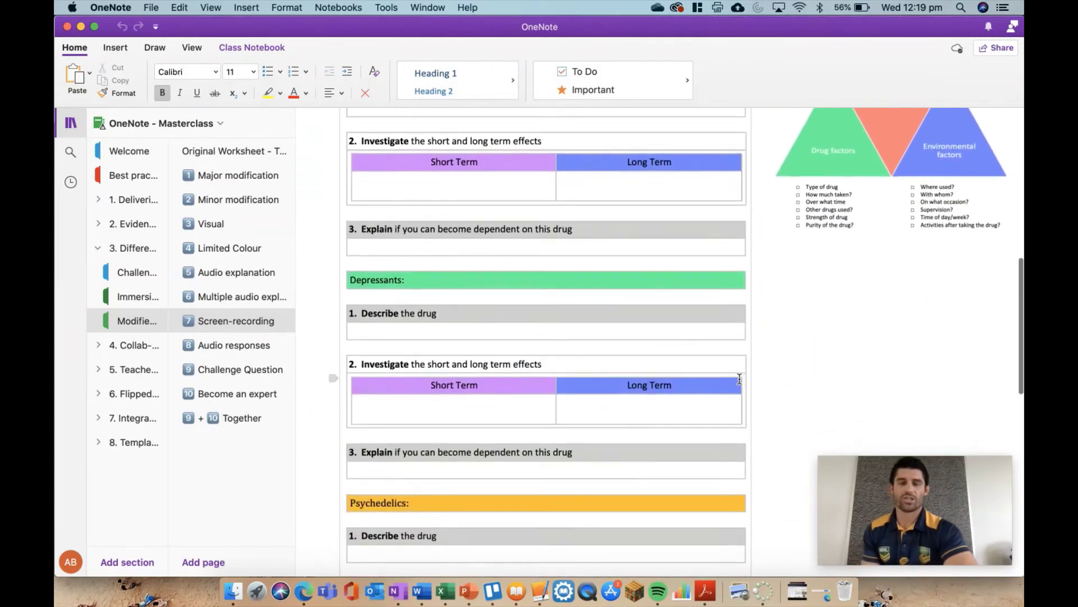
scroll(739, 379, "down", 2)
scroll(561, 337, "up", 15)
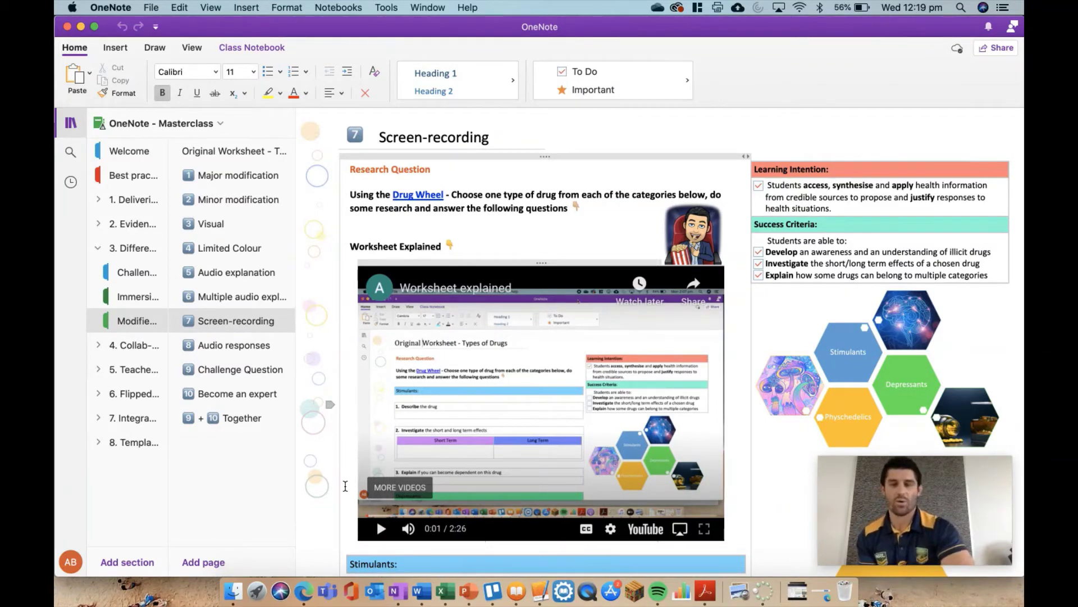
Show the Audio responses page, then the View ribbon options, then the Insert options for audio recording.
left_click(219, 345)
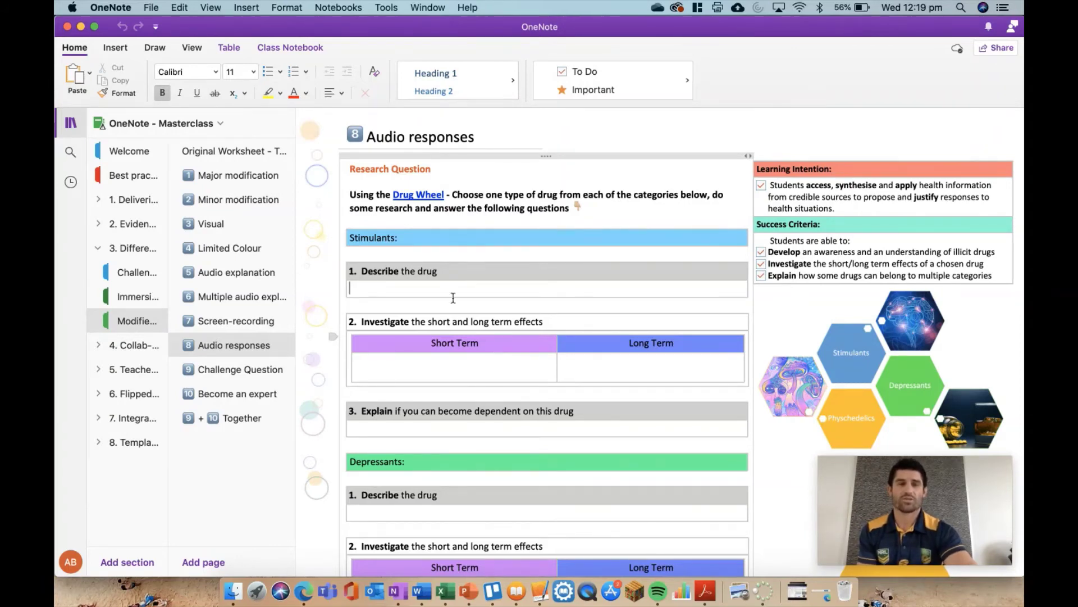
left_click(191, 50)
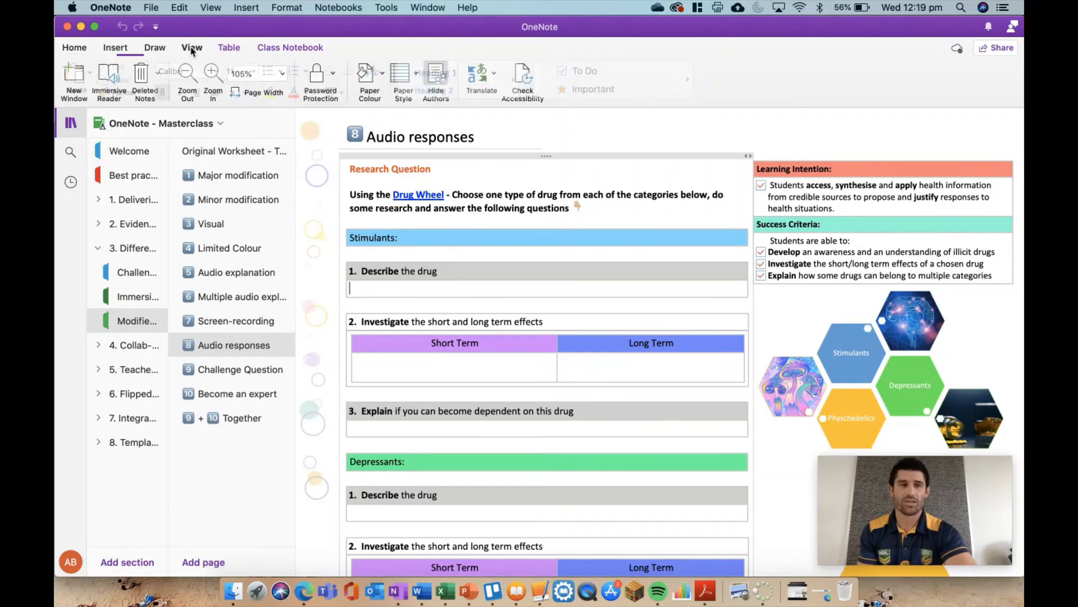
left_click(116, 47)
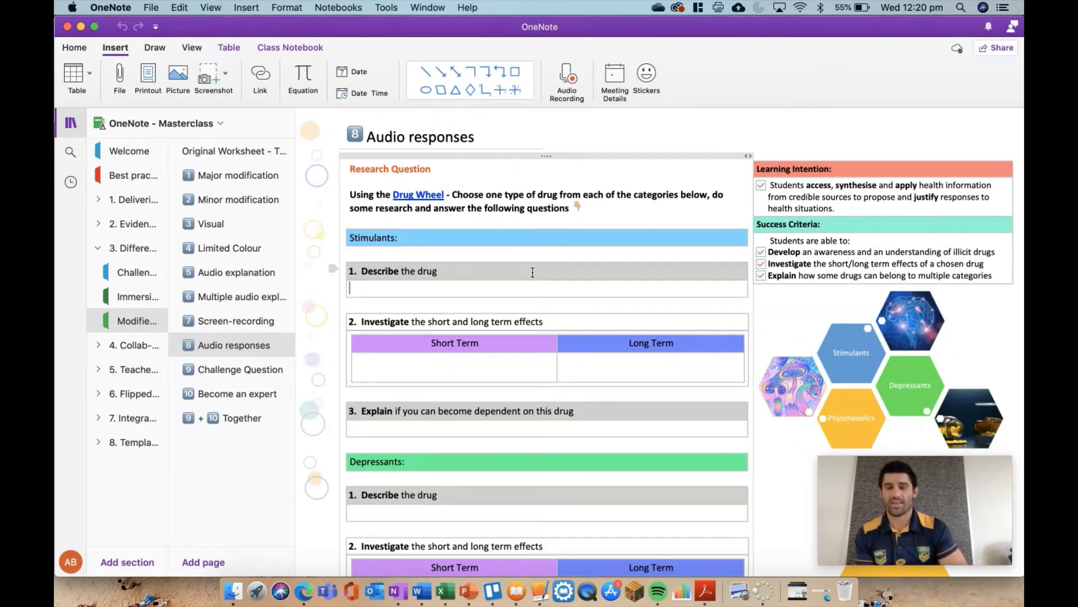
Show the Challenge Question page and scroll down to its 'Evaluate' question on health effects.
left_click(220, 368)
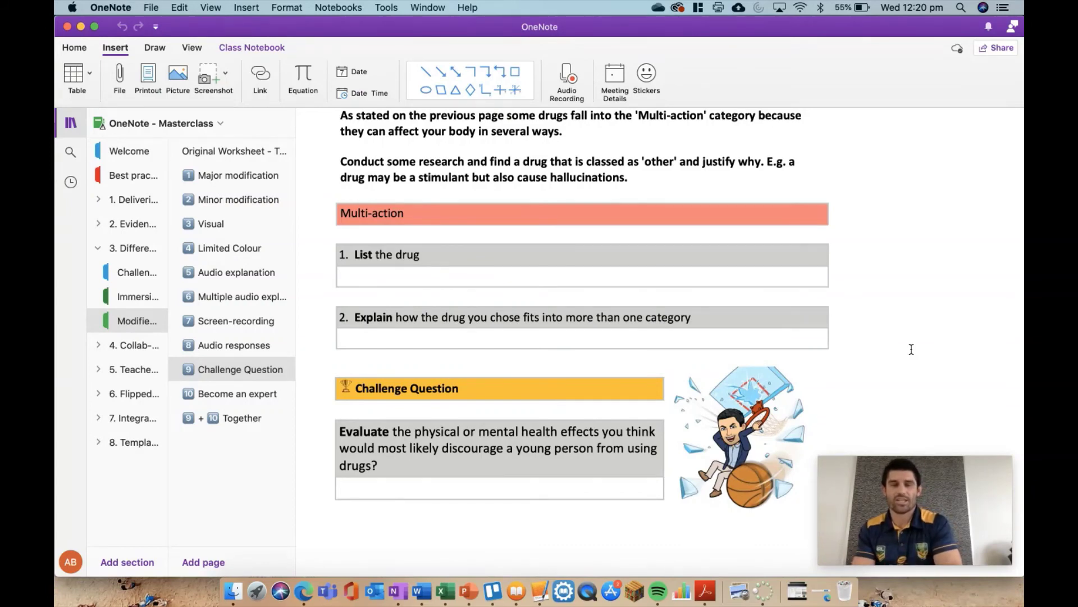
scroll(551, 271, "up", 10)
scroll(552, 270, "down", 4)
scroll(553, 270, "down", 10)
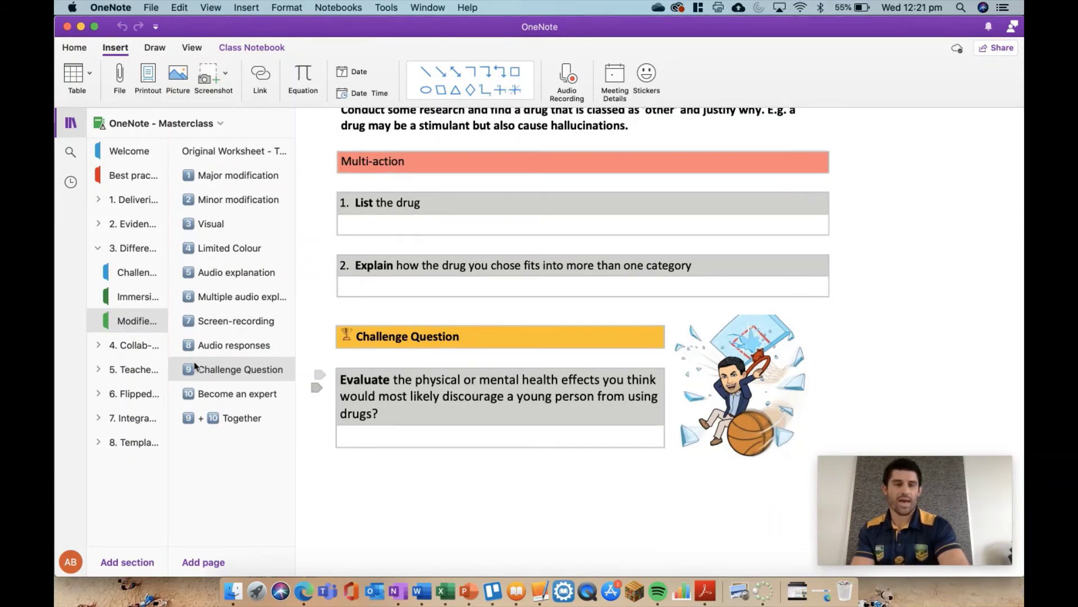
Show the Become an expert page, briefly selecting and deselecting its Nice Work cartoon image.
left_click(202, 393)
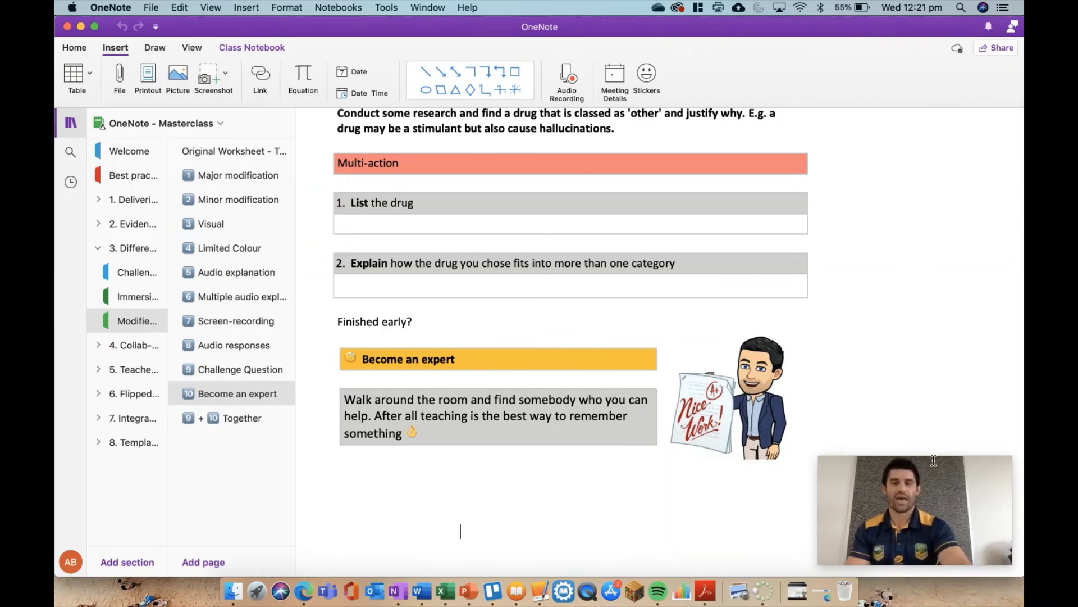
left_click(758, 384)
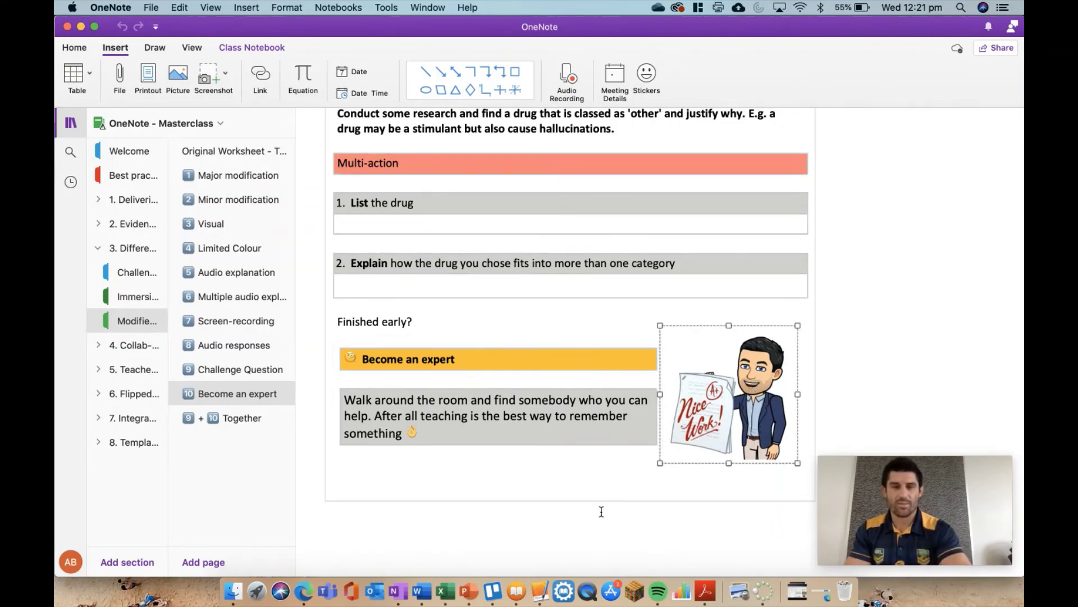
left_click(922, 376)
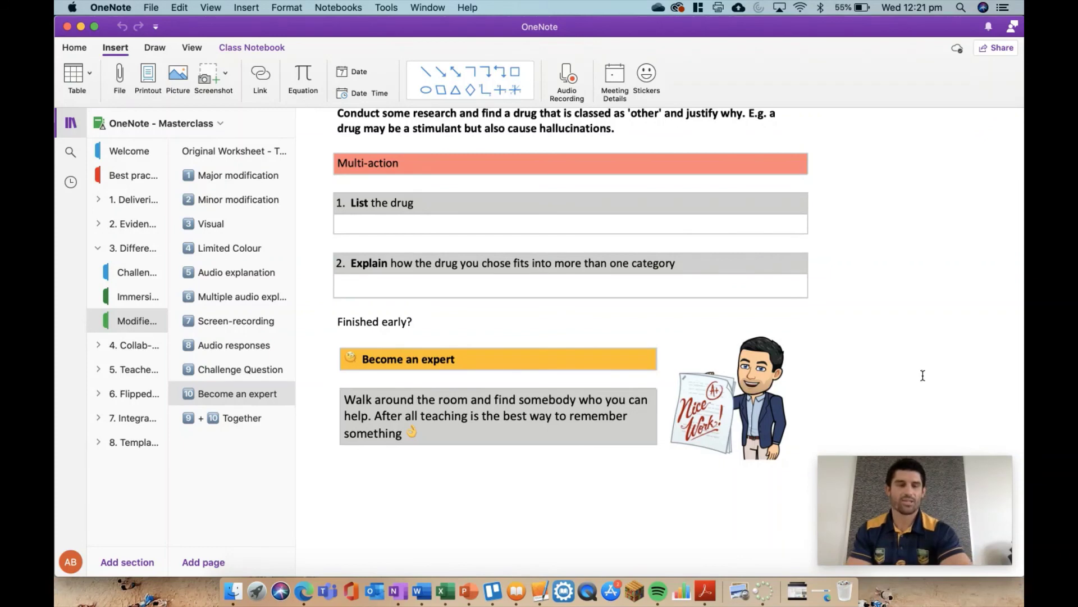
Switch to the '9 + 10 Together' page in the page list.
left_click(214, 420)
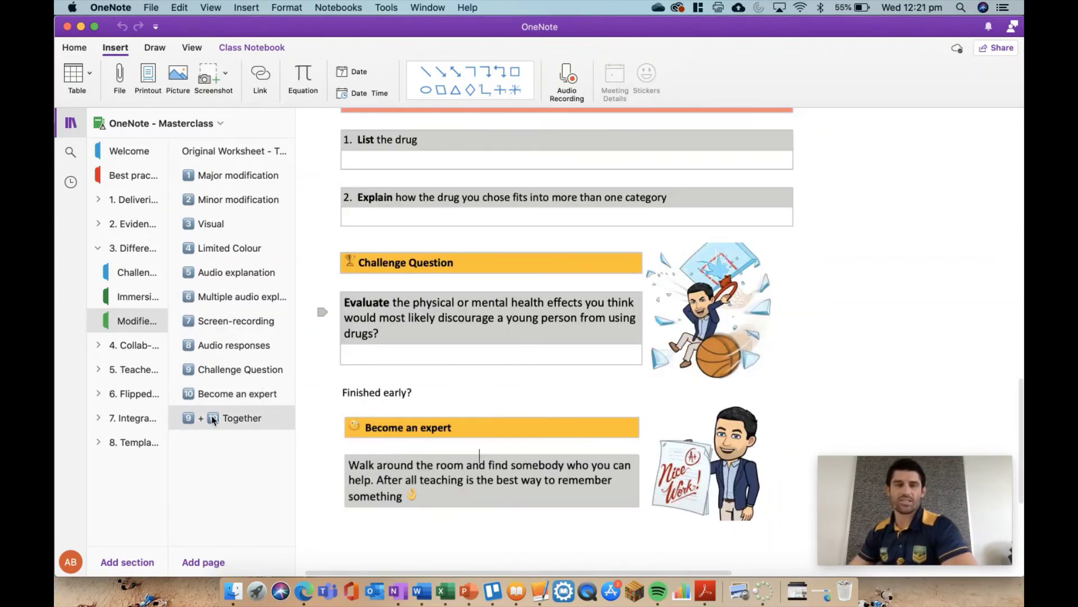